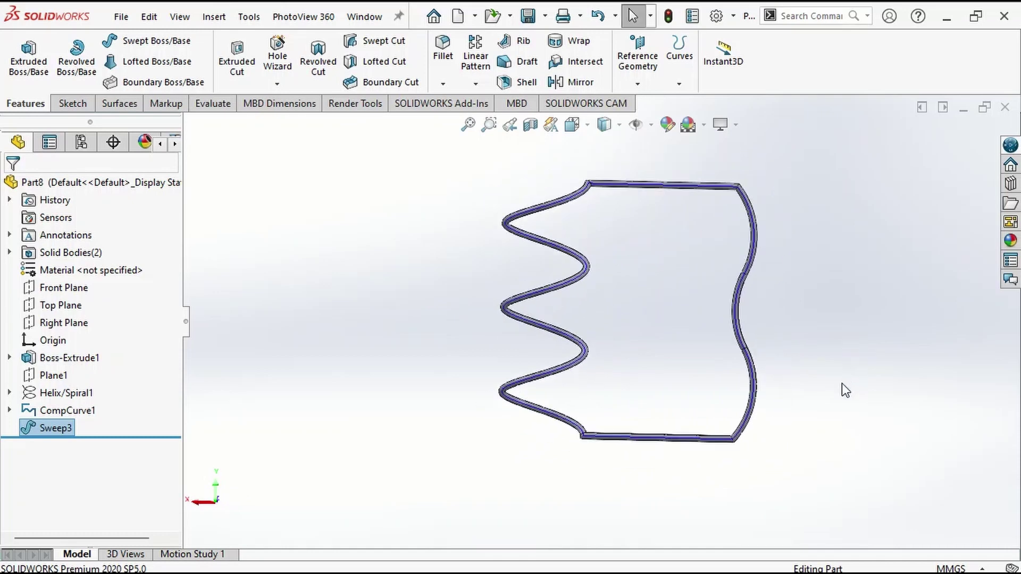
Delete the existing composite curve while keeping its two source sketches
key(z)
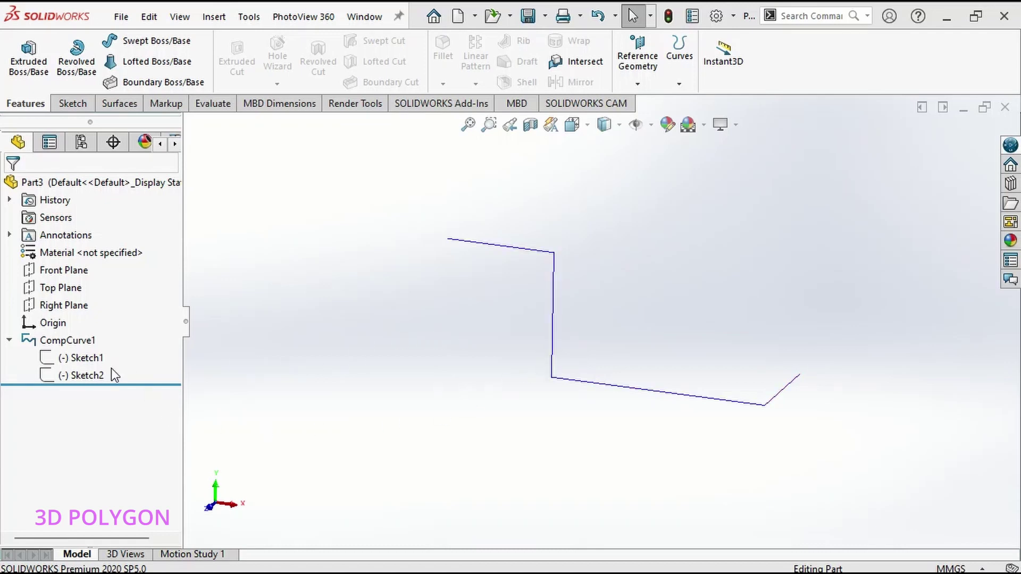
click(53, 338)
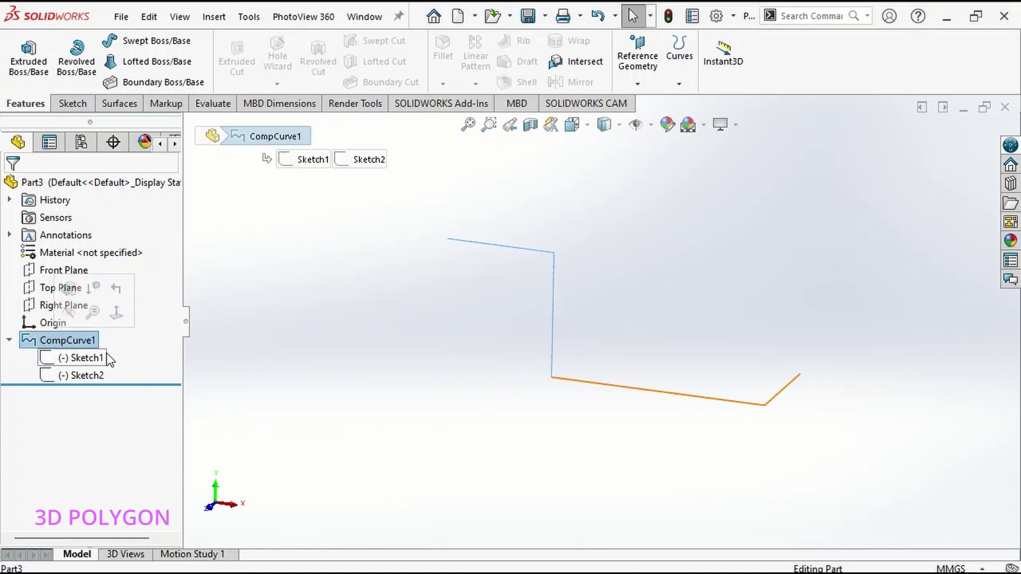
key(Delete)
key(Return)
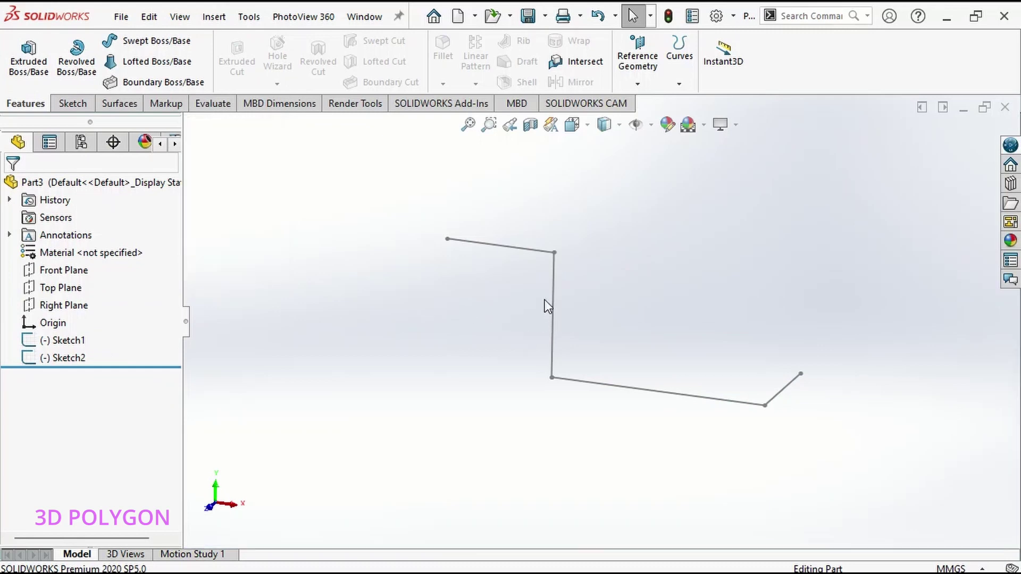
Join Sketch1 and Sketch2 into a single composite curve
click(37, 344)
ctrl+click(54, 358)
click(538, 356)
mouse_move(614, 401)
middle_down()
mouse_move(581, 401)
mouse_move(524, 438)
mouse_move(631, 372)
mouse_move(591, 405)
middle_up()
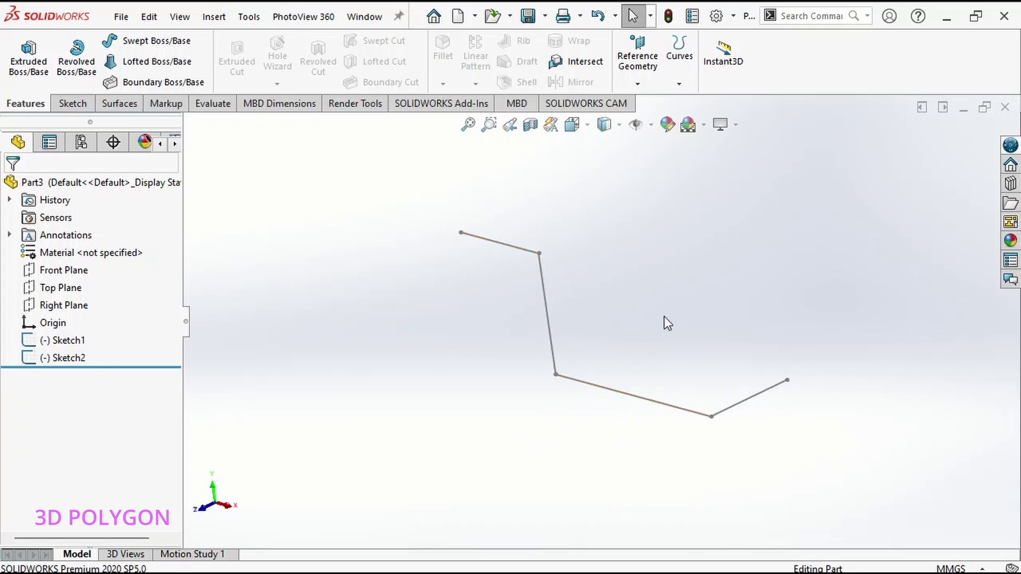
click(679, 58)
click(697, 122)
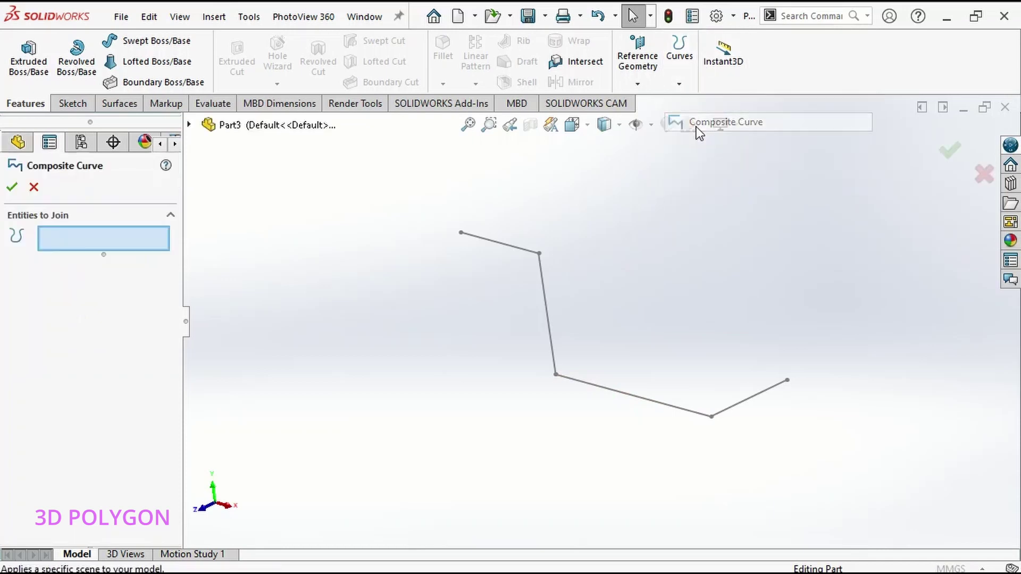
click(647, 405)
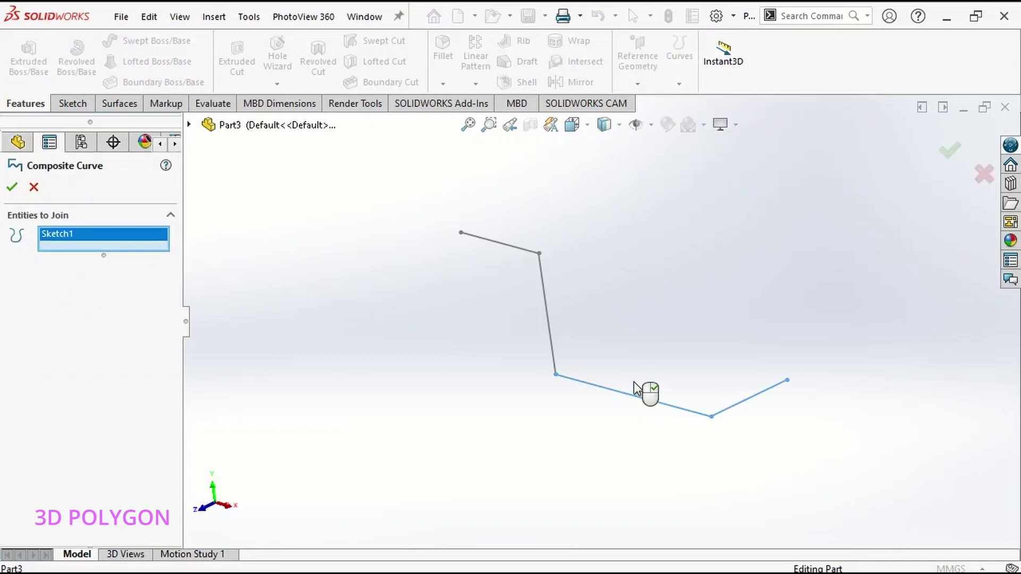
click(546, 306)
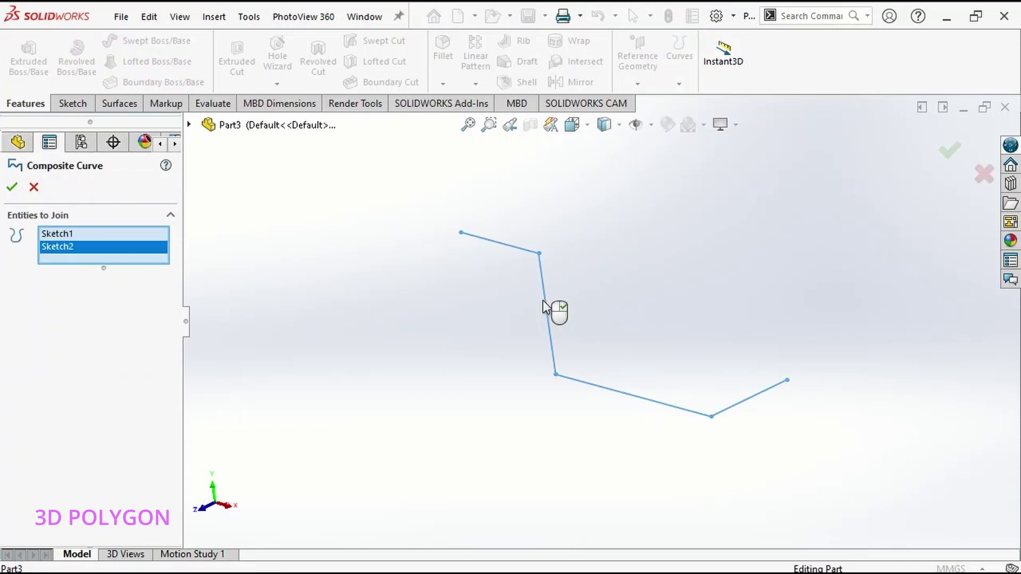
click(951, 151)
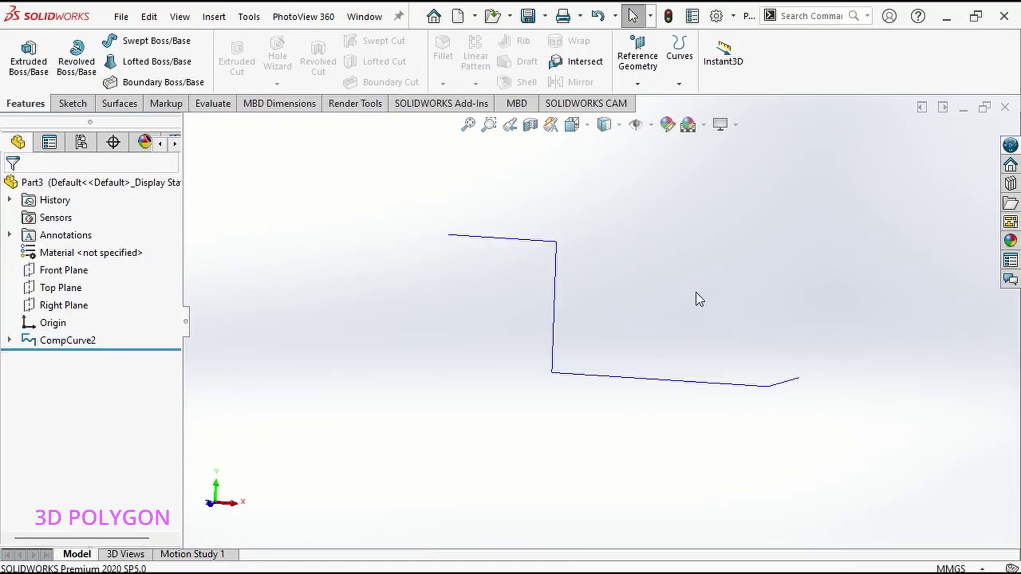
Sweep a 10 mm circular profile along the composite curve
middle_drag(678, 308, 659, 336)
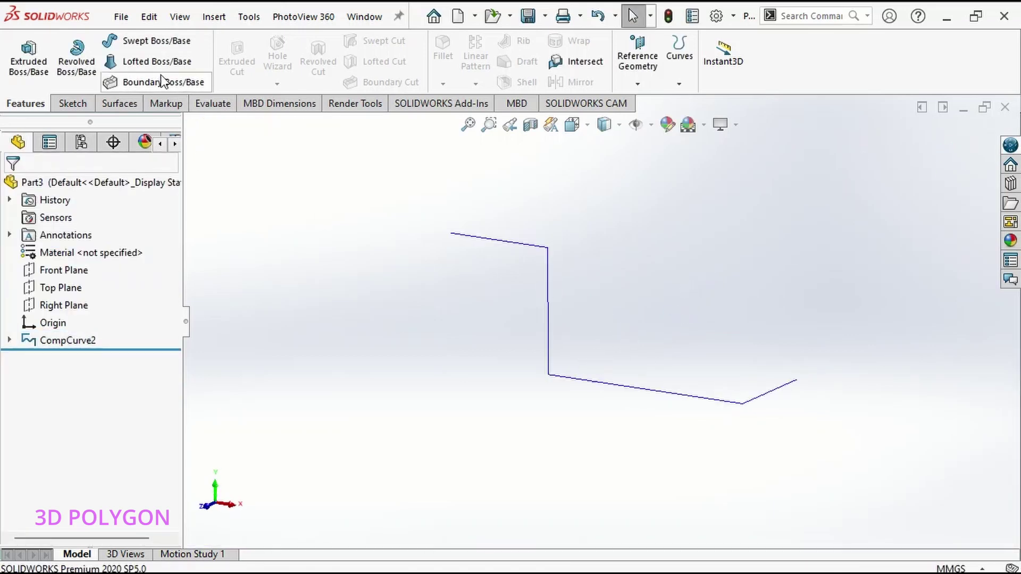
click(146, 41)
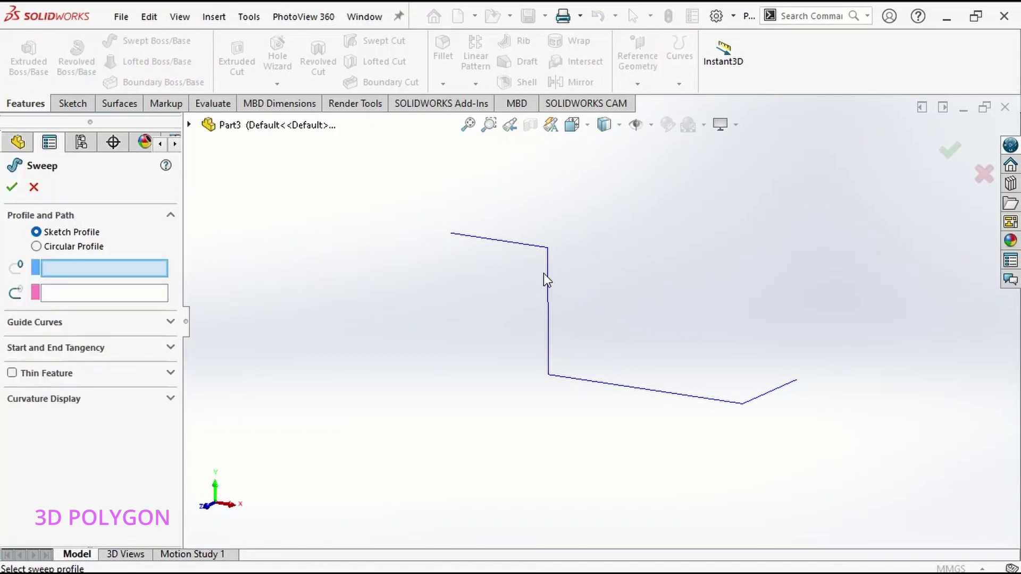
click(88, 247)
click(548, 274)
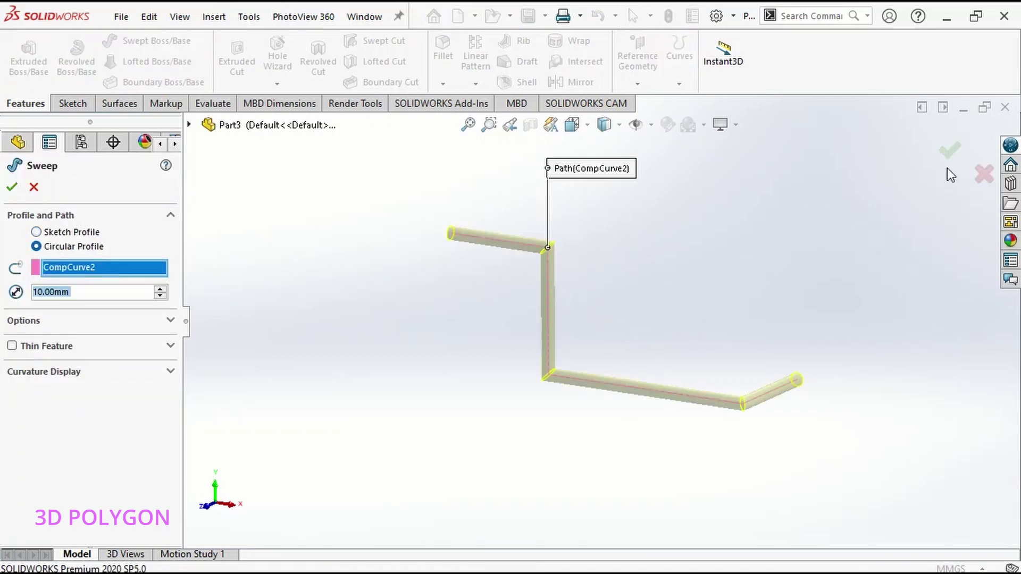
click(950, 151)
middle_drag(836, 434, 831, 485)
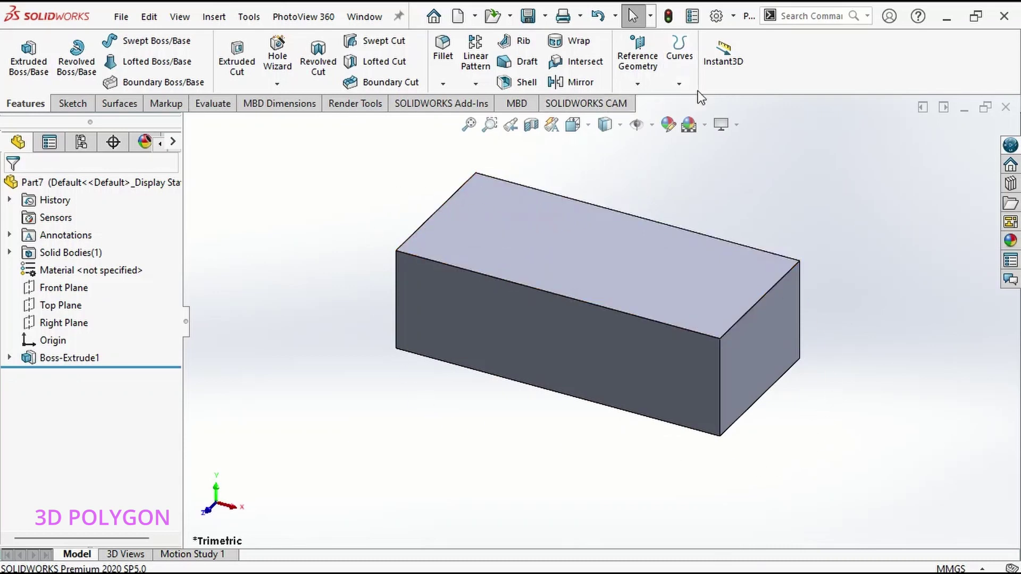
Create a composite curve on the block from both vertical edges and the bottom edge of the end face, plus the long rear top edge
click(679, 81)
click(710, 142)
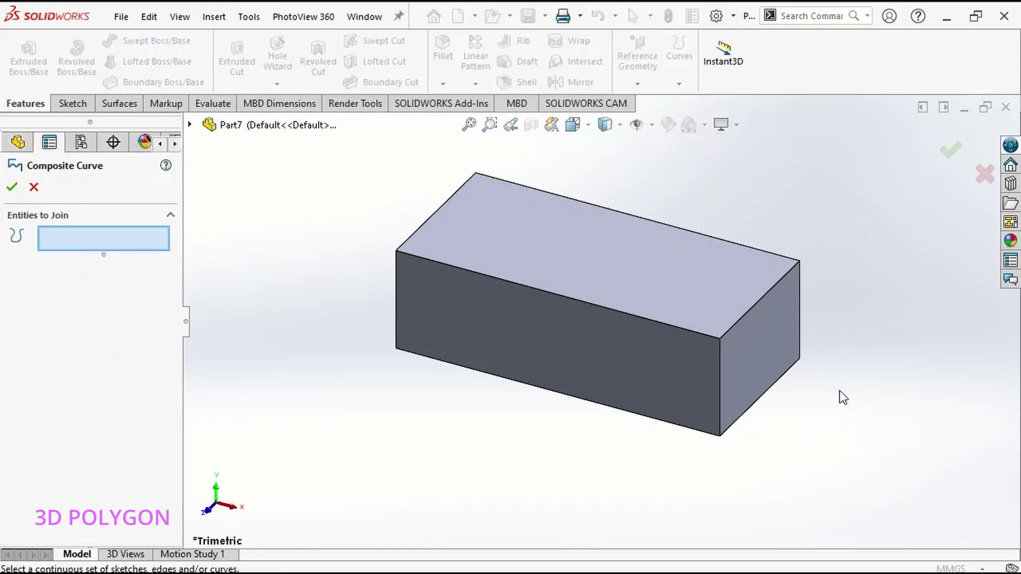
click(719, 378)
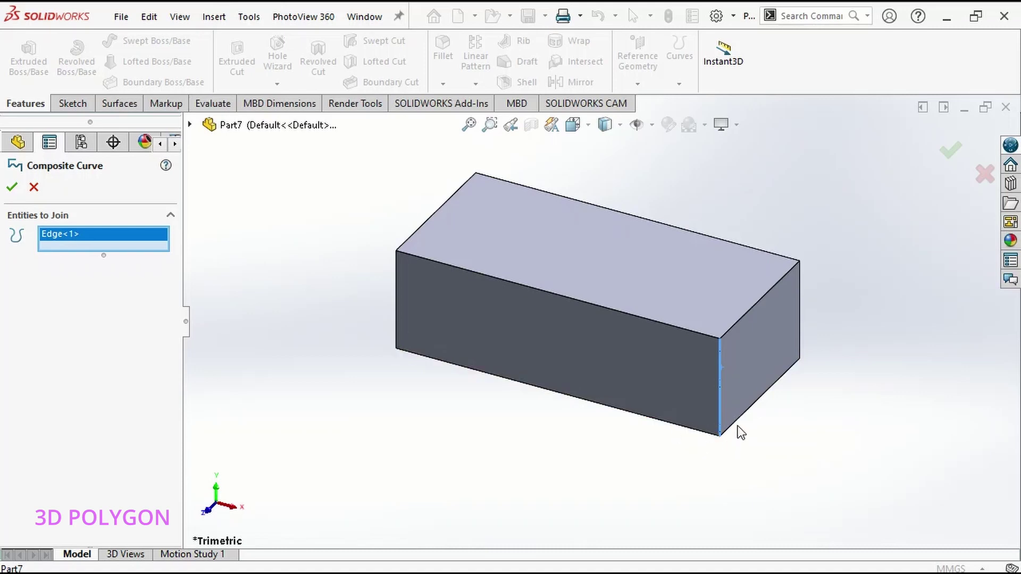
click(738, 426)
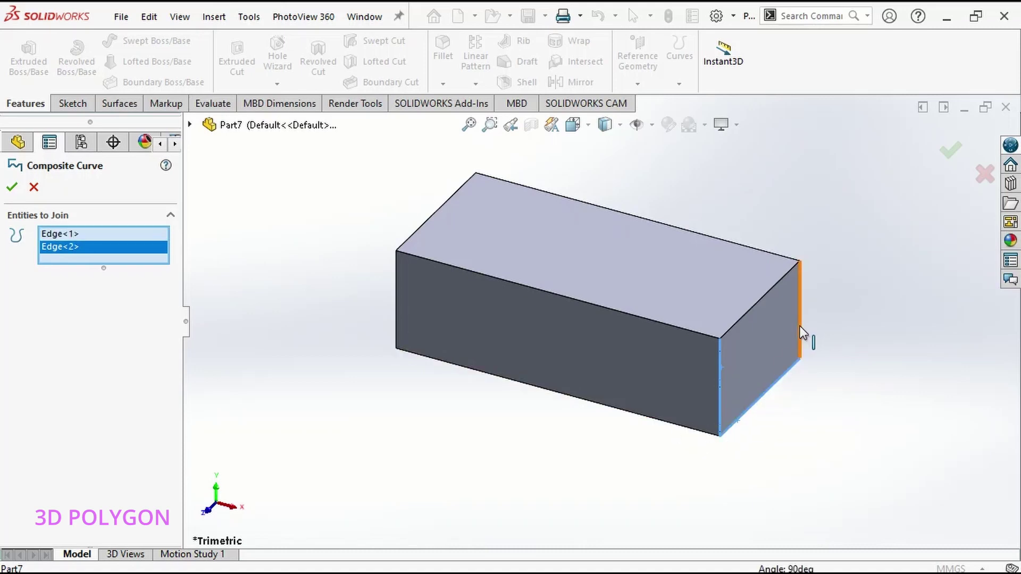
click(804, 342)
middle_drag(821, 353, 808, 378)
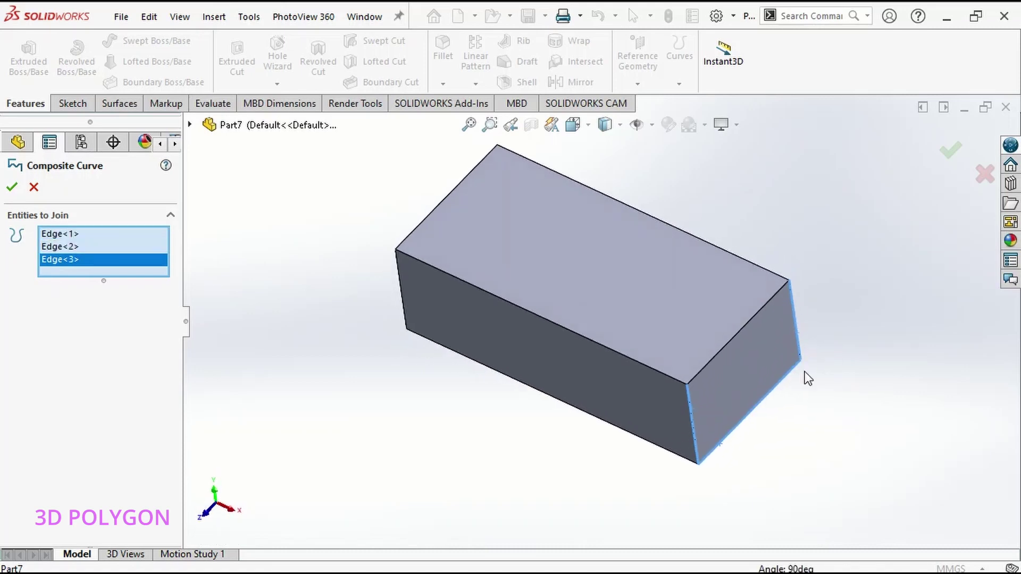
click(769, 271)
middle_drag(777, 314, 821, 232)
click(951, 151)
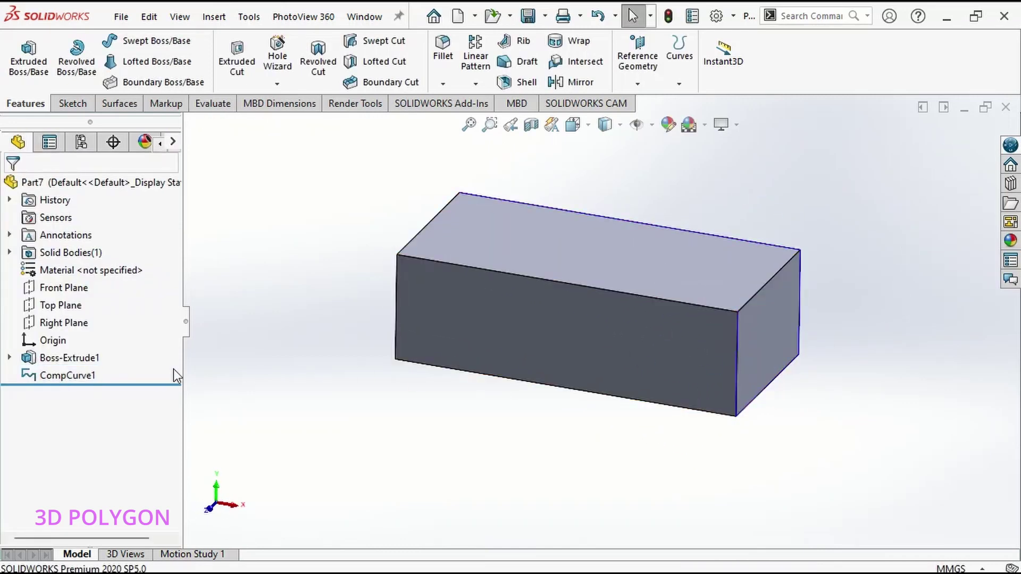
Hide the solid block so only its composite curve is displayed
click(48, 375)
right_click(555, 356)
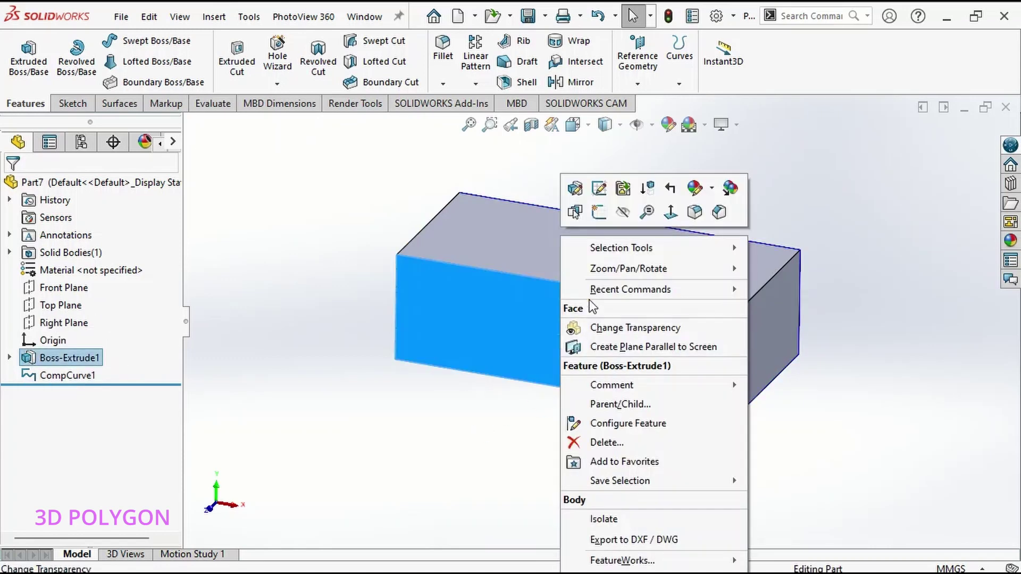
click(636, 209)
middle_drag(651, 262, 664, 323)
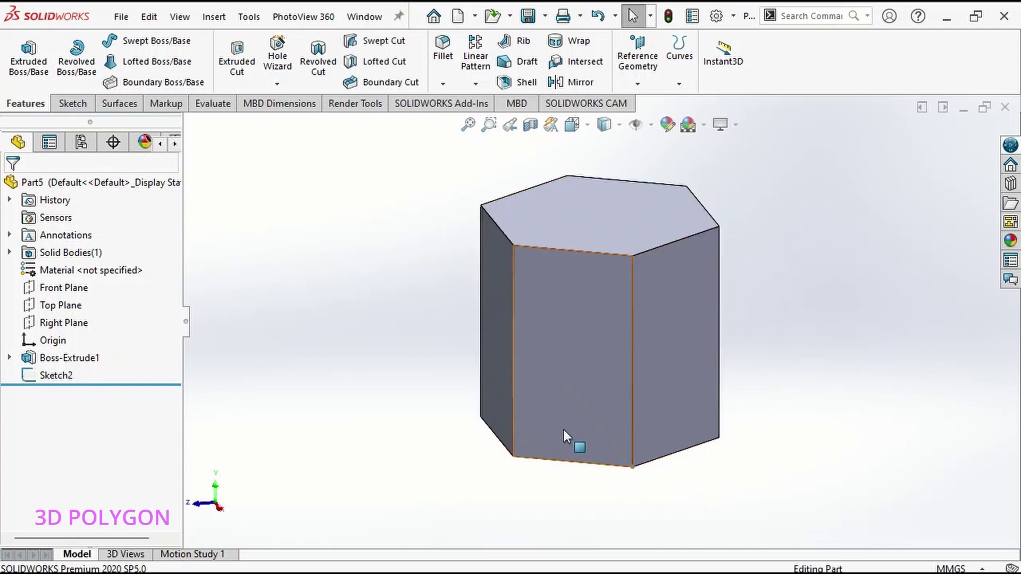
Start a composite curve on the hexagonal prism from one vertical side edge and the adjoining bottom edge
middle_drag(564, 430, 643, 404)
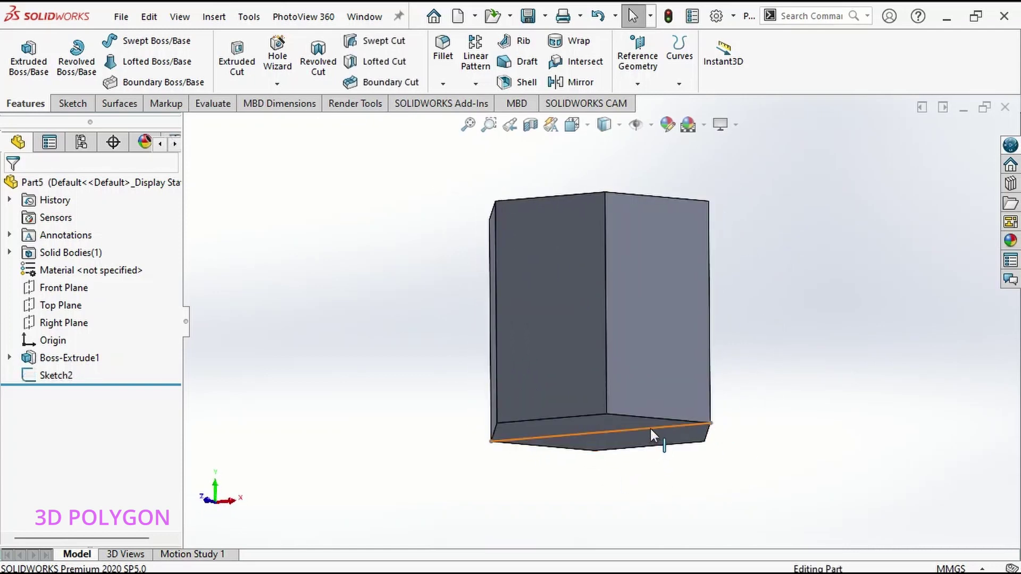
click(648, 428)
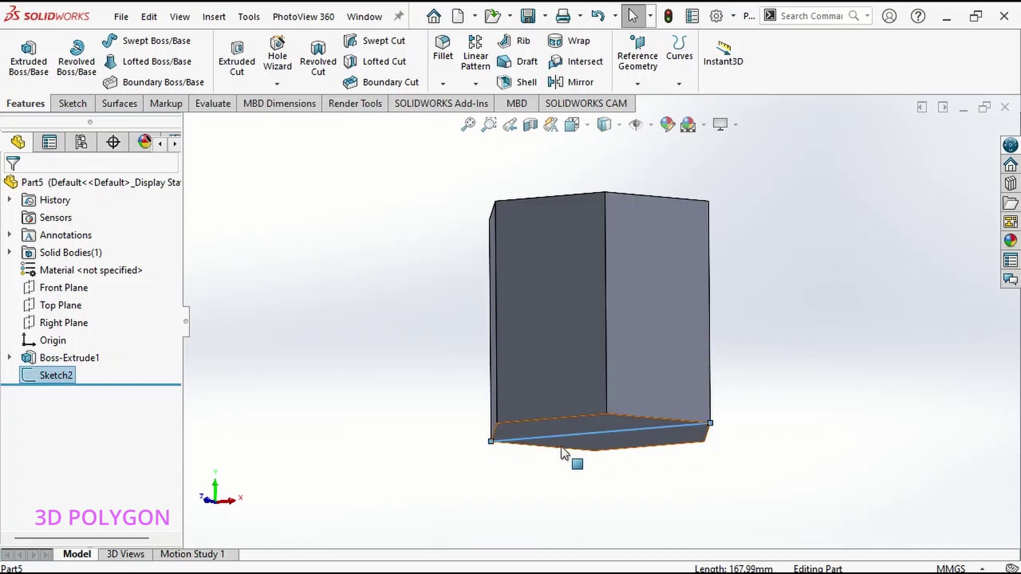
middle_drag(888, 356, 862, 417)
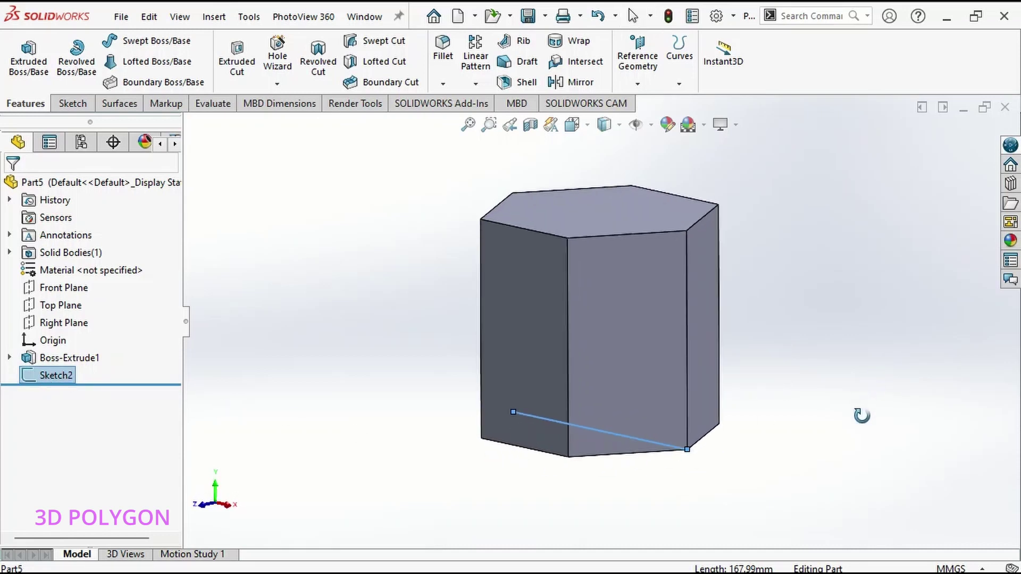
click(856, 424)
click(681, 65)
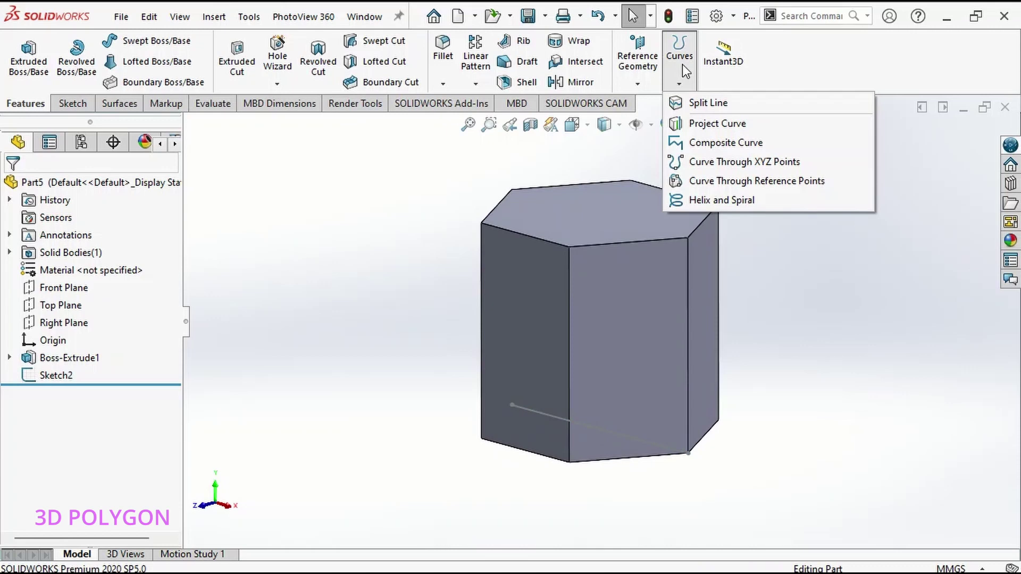
click(702, 144)
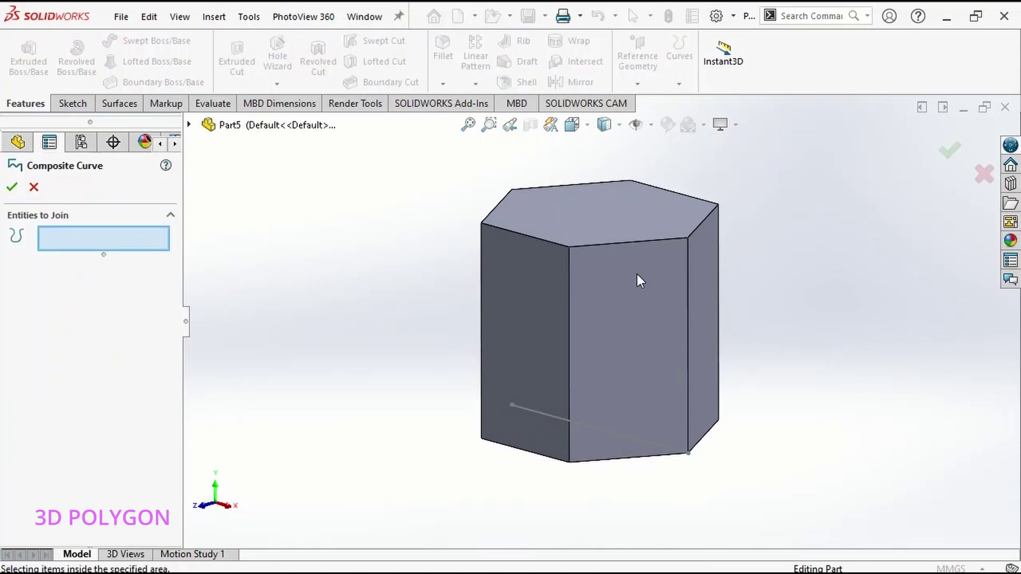
click(570, 269)
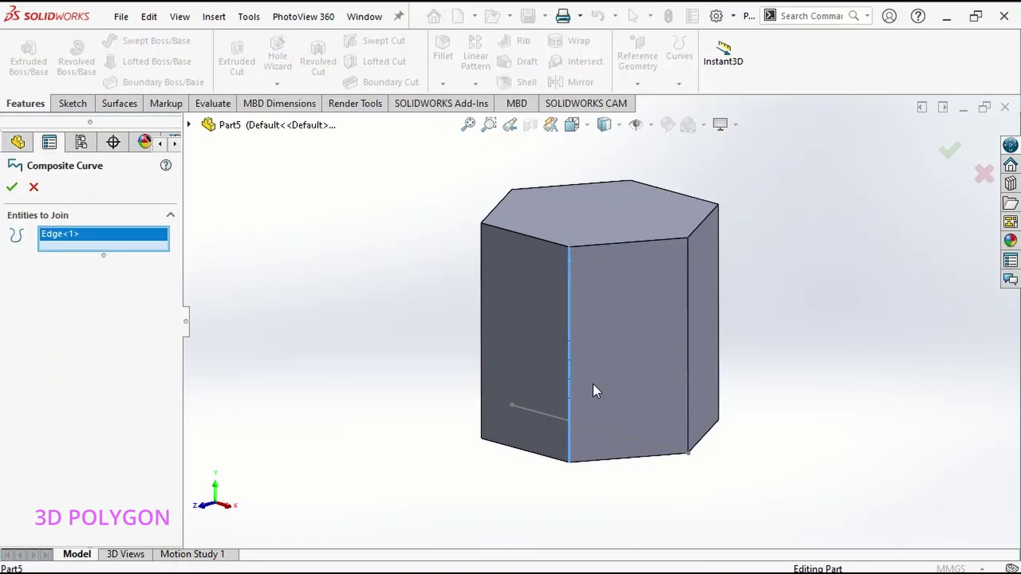
click(622, 458)
Add the diagonal sketch line on the prism's bottom face and the vertical edge at its far end, completing the composite curve
middle_drag(681, 465, 666, 404)
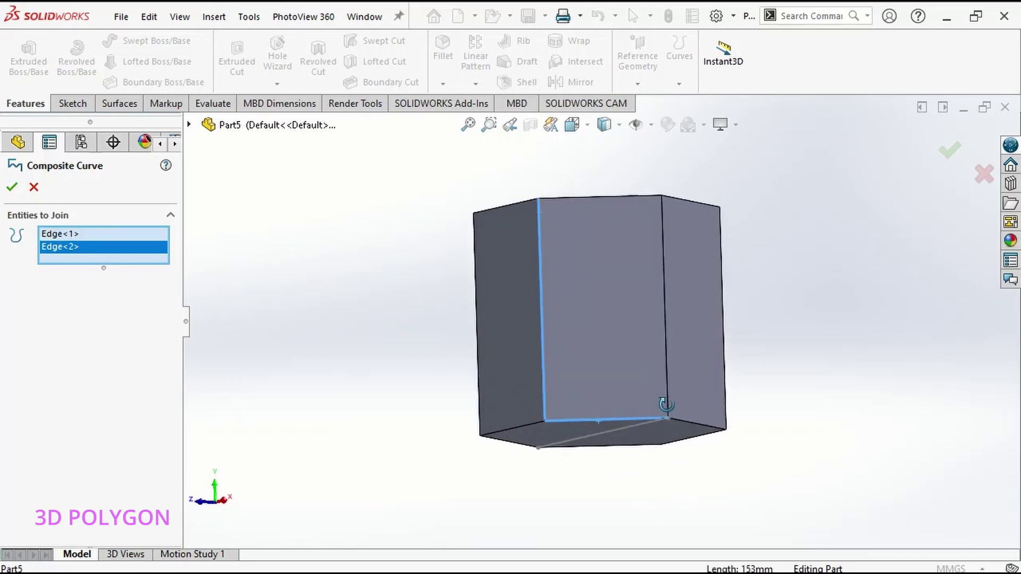
click(640, 428)
mouse_move(647, 440)
middle_down()
mouse_move(656, 450)
mouse_move(761, 410)
mouse_move(751, 430)
middle_up()
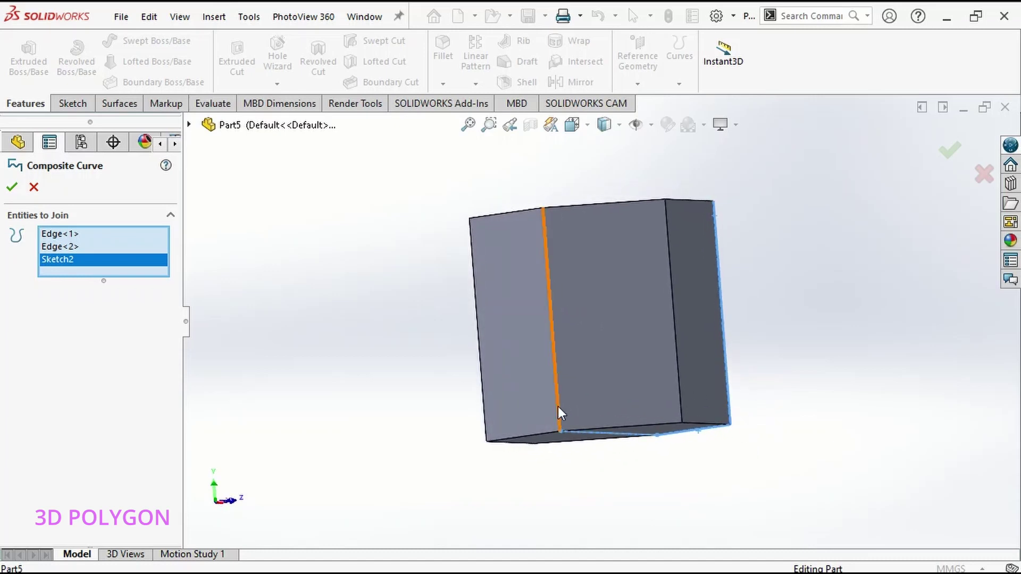
click(556, 372)
middle_drag(611, 358, 787, 323)
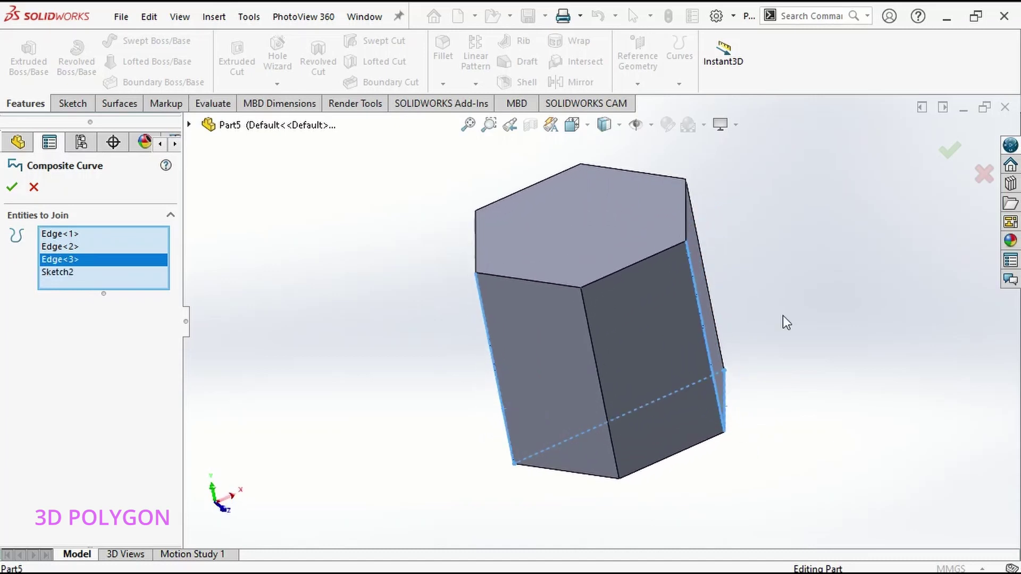
click(944, 154)
Hide the hexagonal prism body so only its composite curve is displayed
middle_drag(868, 220, 541, 346)
right_click(674, 335)
click(736, 212)
scroll(541, 346, down, 3)
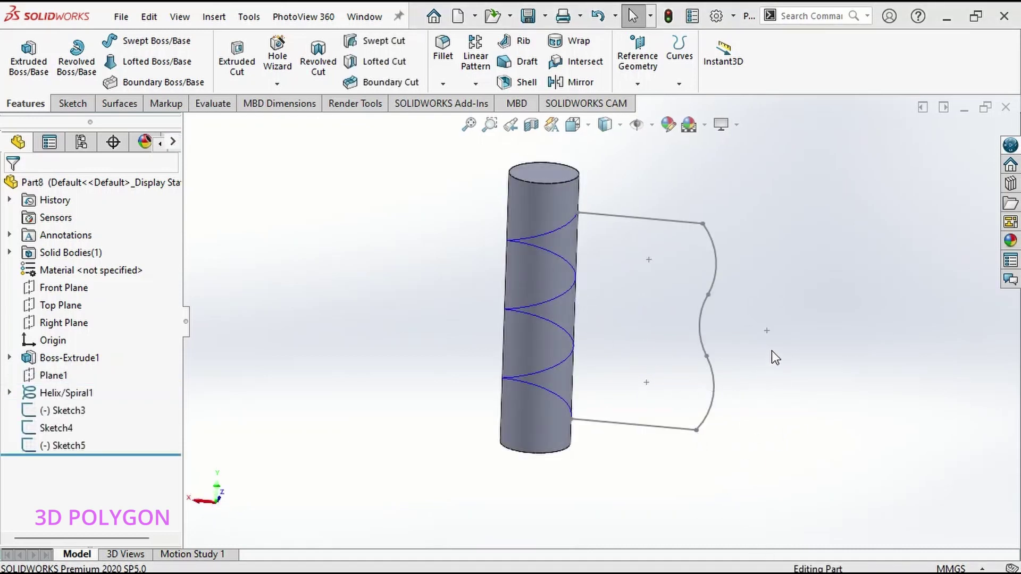
Examine the helix, the two straight line sketches and the wavy arc sketch, checking where their endpoints meet on the cylinder
mouse_move(738, 340)
middle_down()
mouse_move(734, 317)
mouse_move(725, 326)
mouse_move(736, 319)
middle_up()
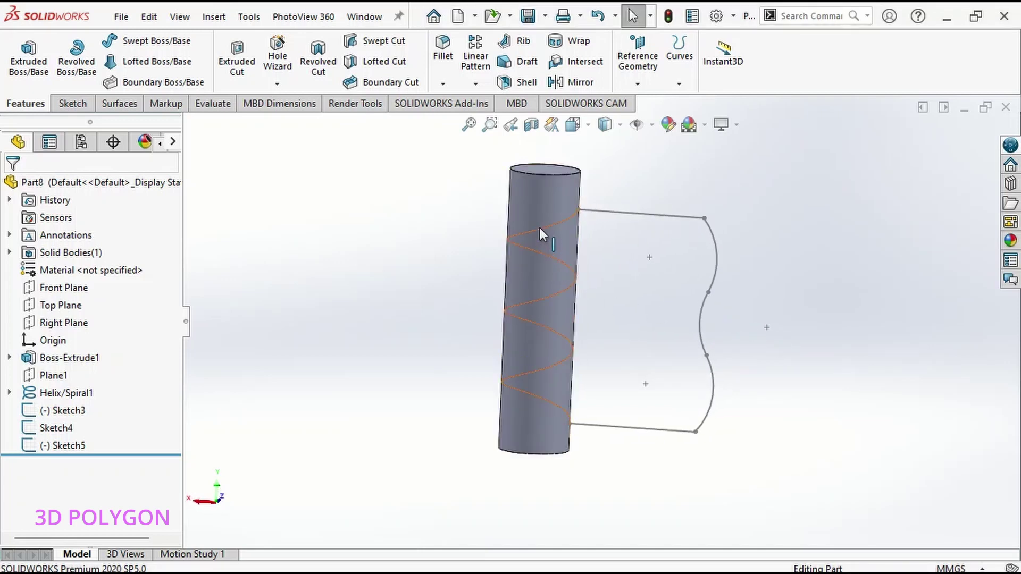
click(48, 394)
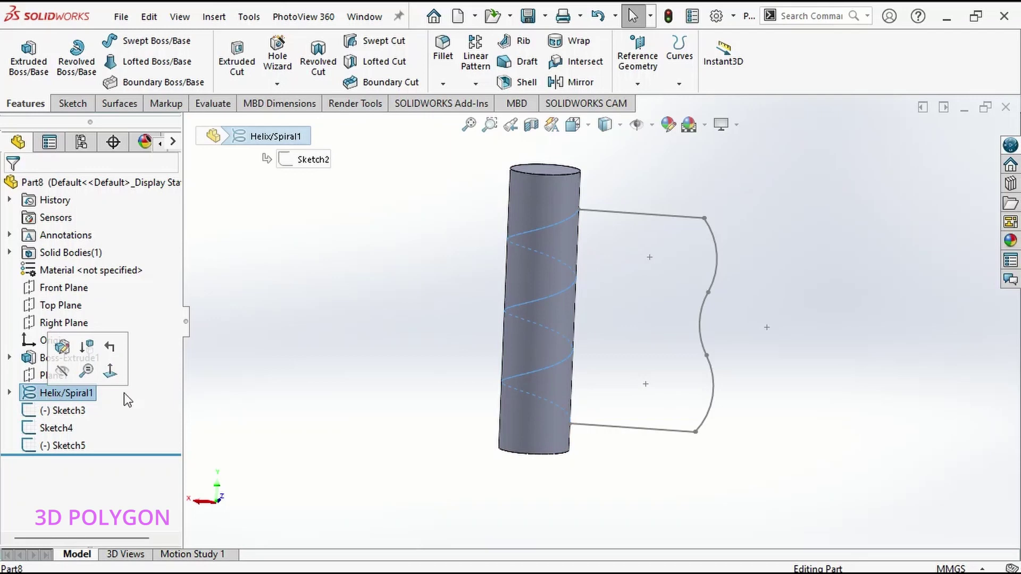
click(364, 359)
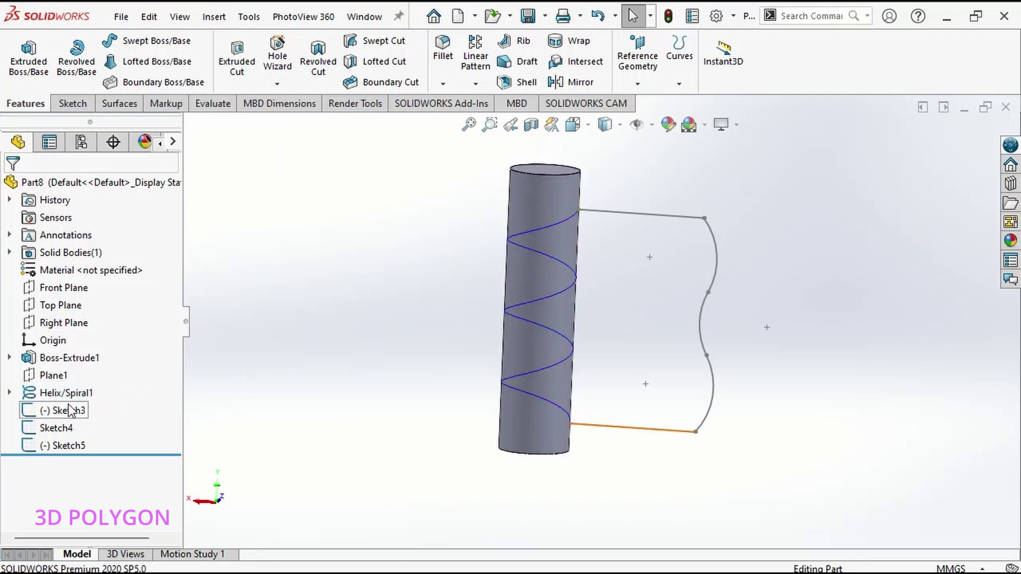
click(63, 410)
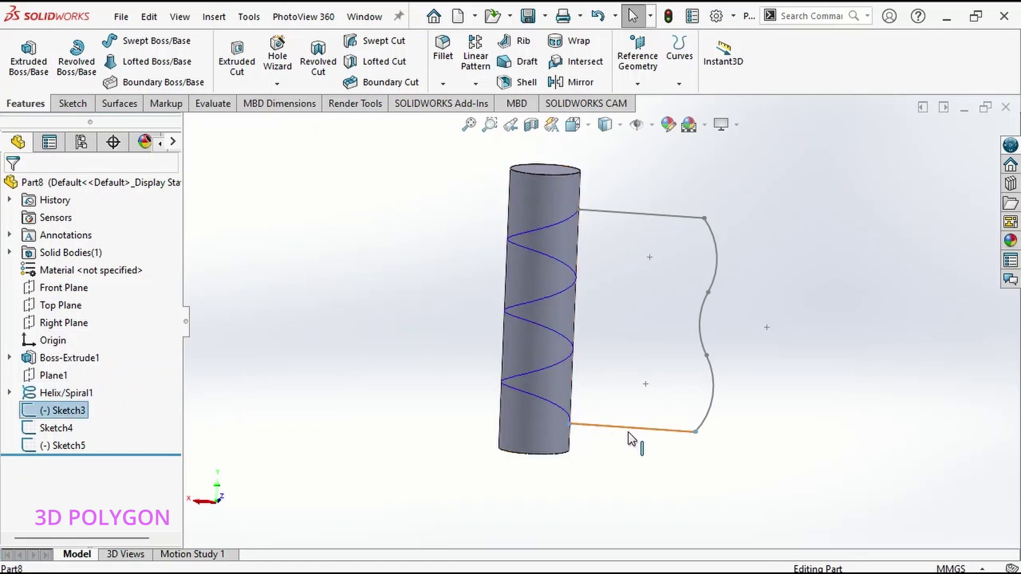
click(46, 428)
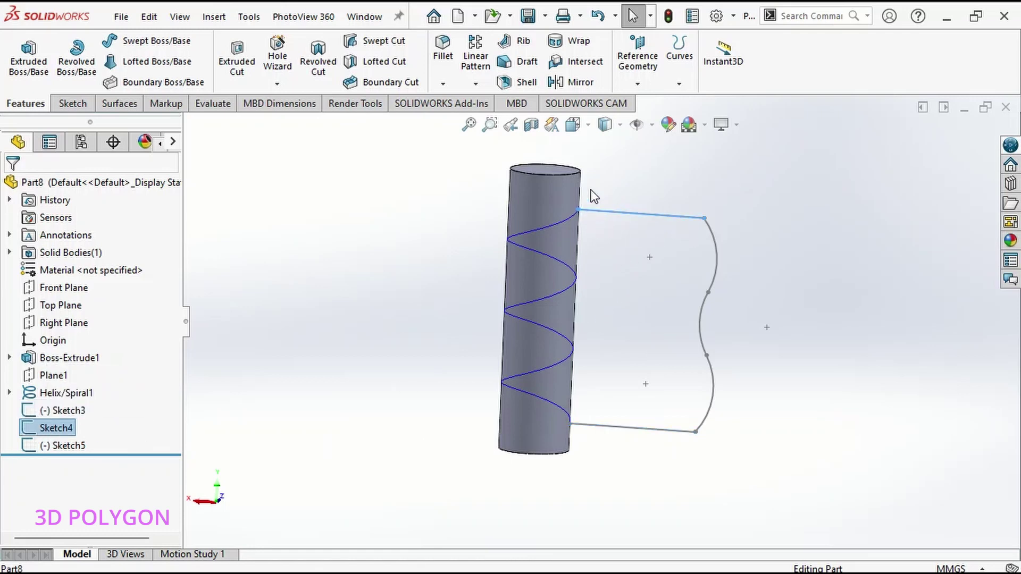
scroll(584, 192, down, 5)
scroll(568, 289, up, 5)
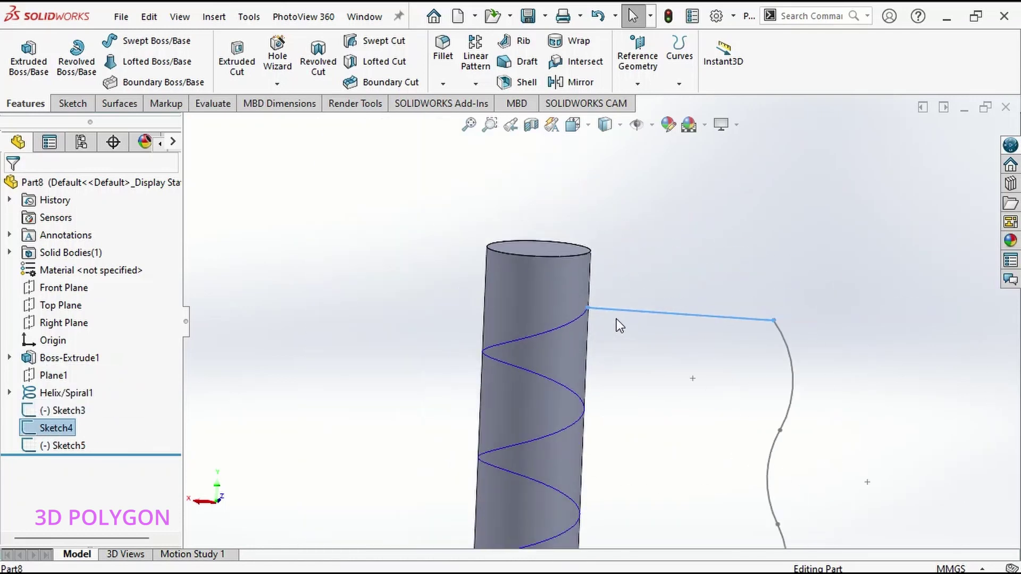
mouse_move(615, 323)
middle_down()
mouse_move(604, 418)
mouse_move(583, 447)
middle_up()
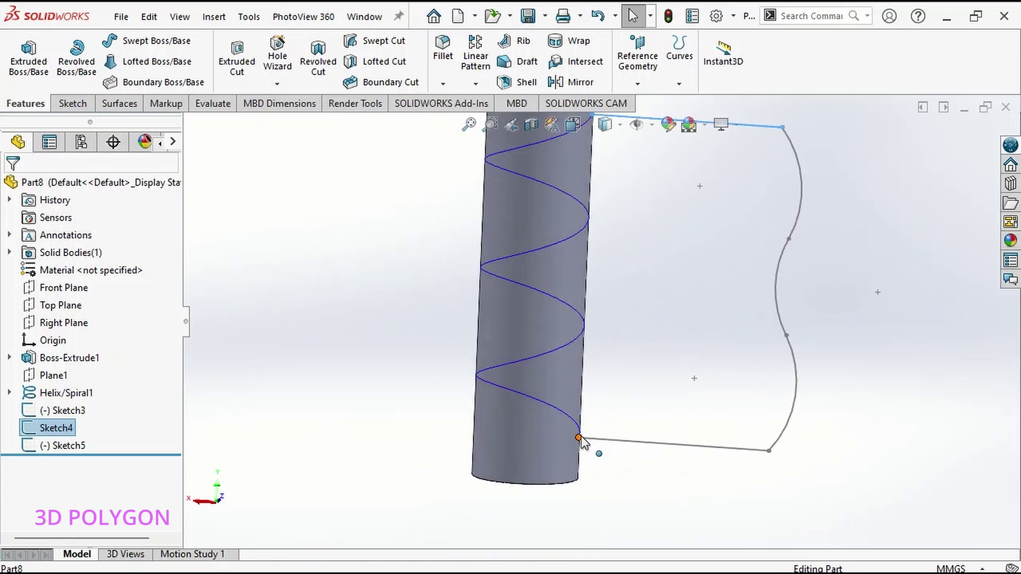
scroll(589, 447, up, 3)
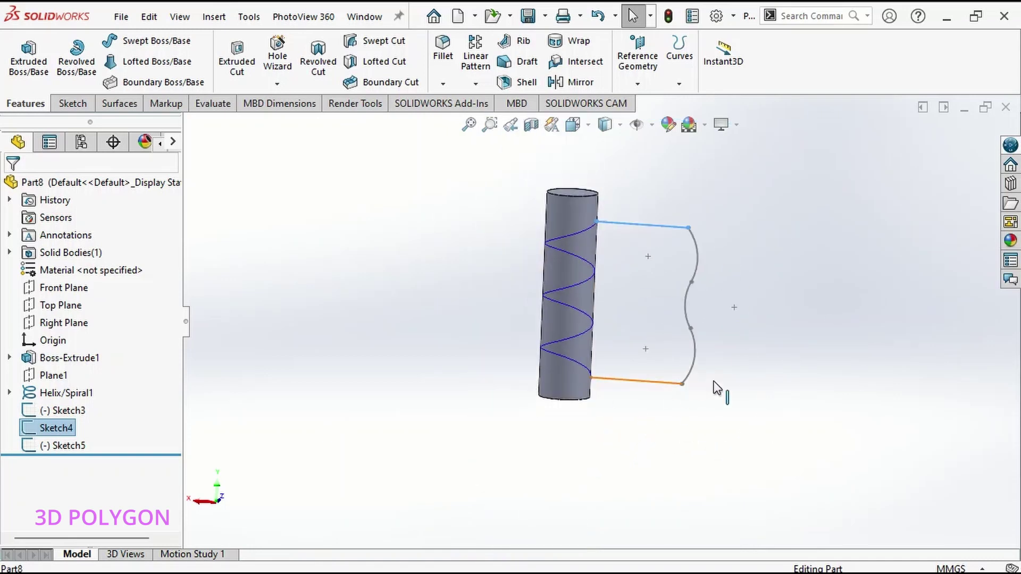
click(78, 444)
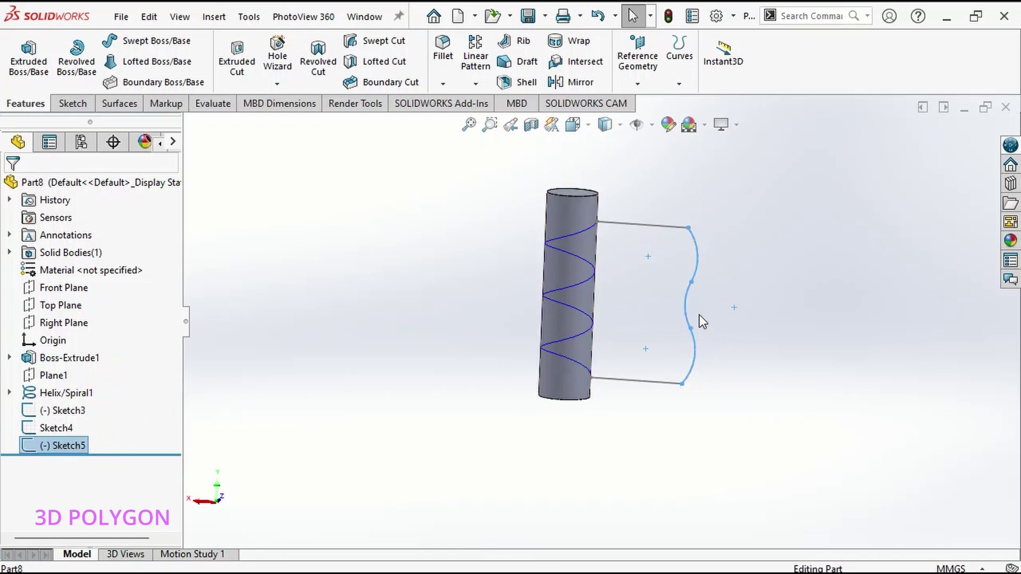
click(721, 311)
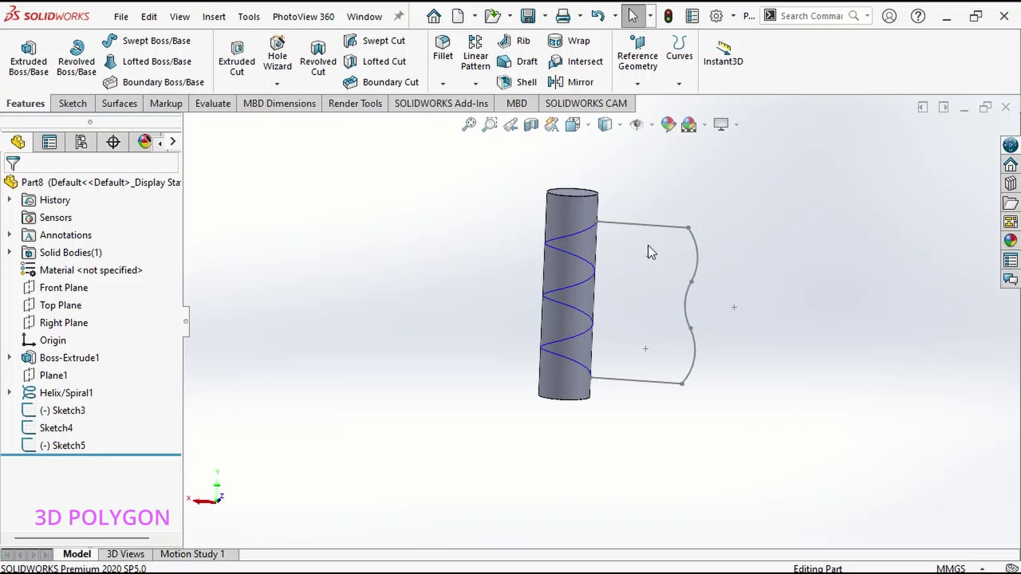
Start a circular-profile sweep and use SelectionManager to group the helix and the upper straight line as its path
click(164, 44)
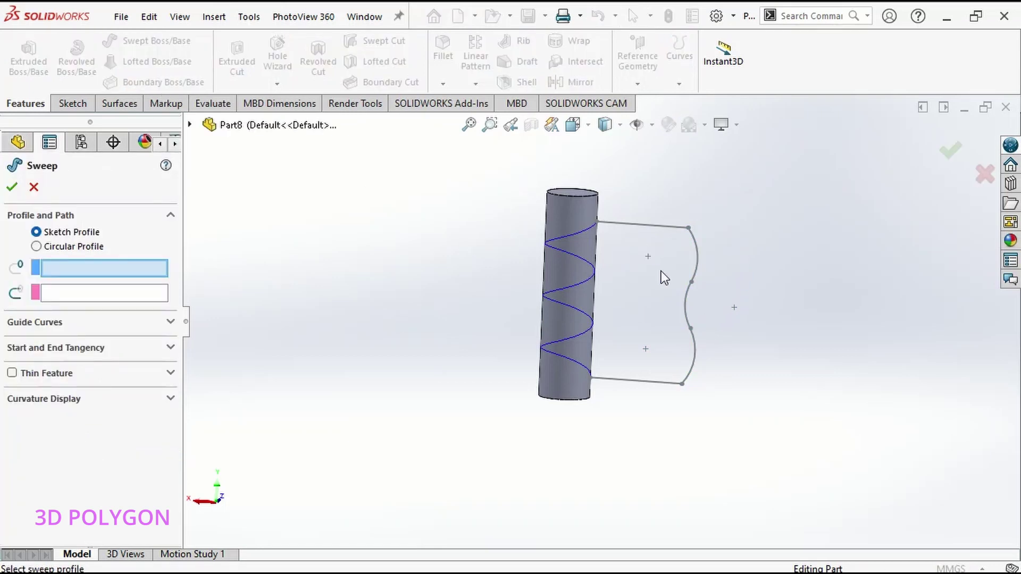
click(74, 248)
right_click(485, 289)
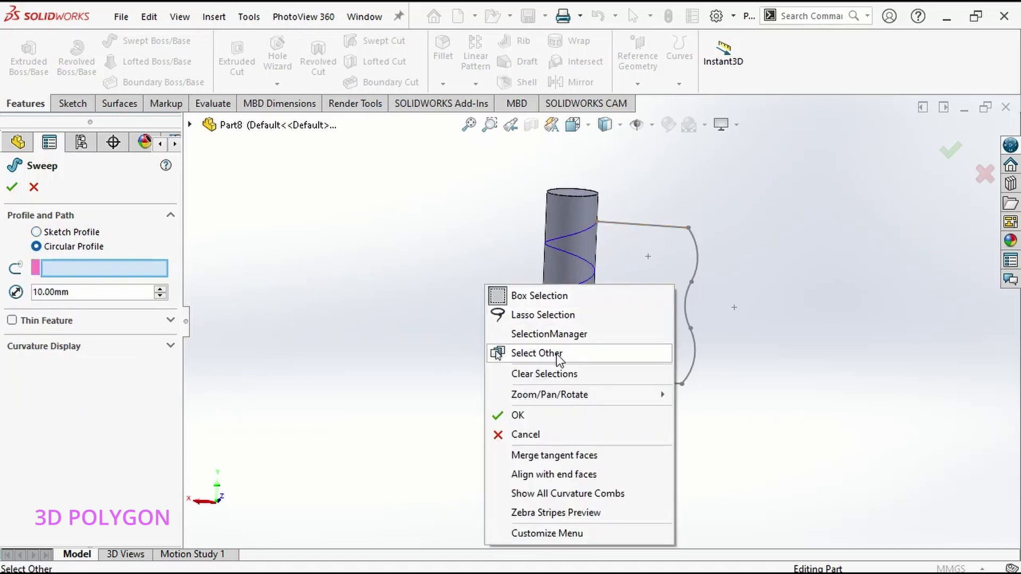
click(553, 335)
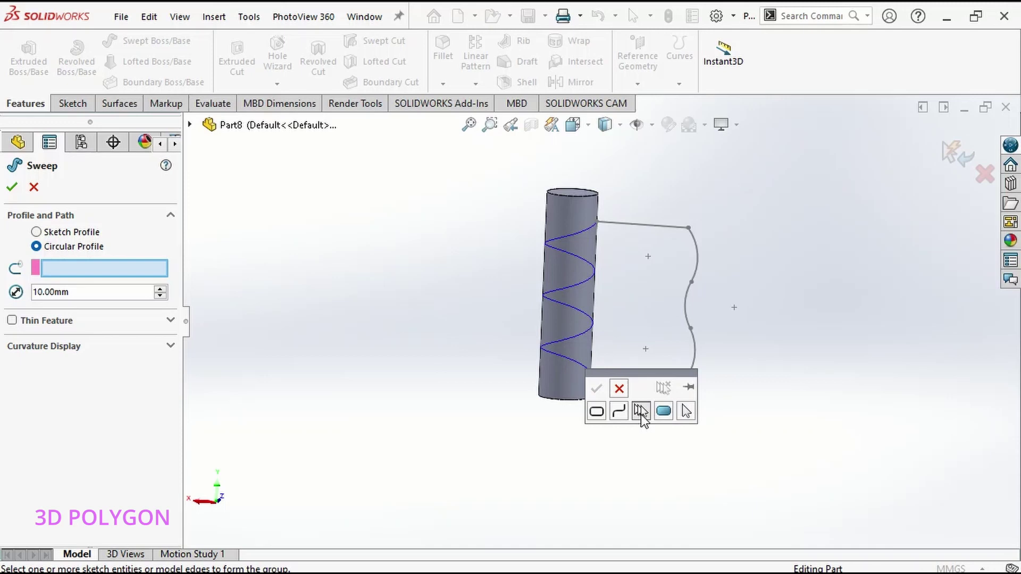
drag(652, 379, 806, 331)
click(585, 240)
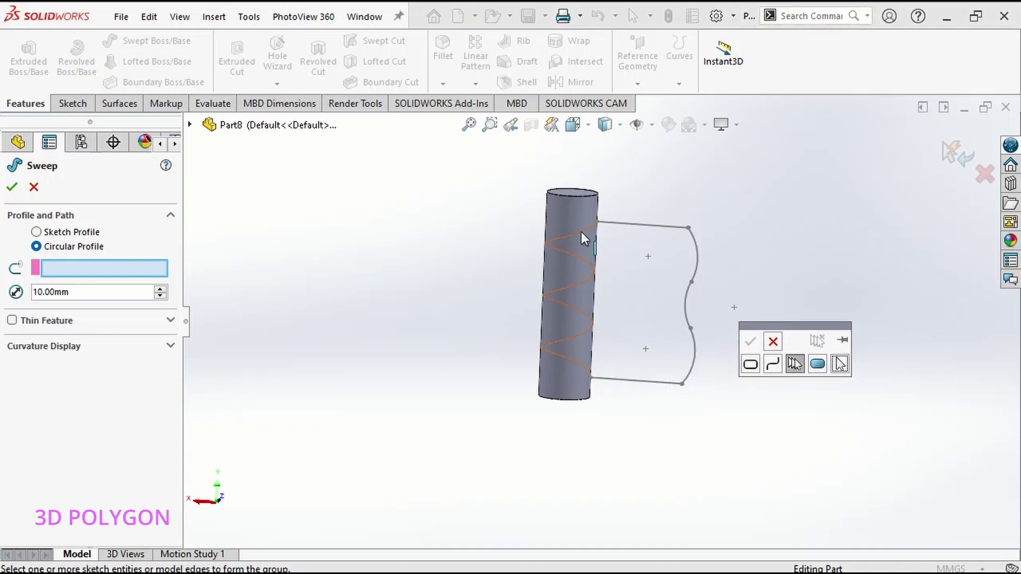
click(642, 225)
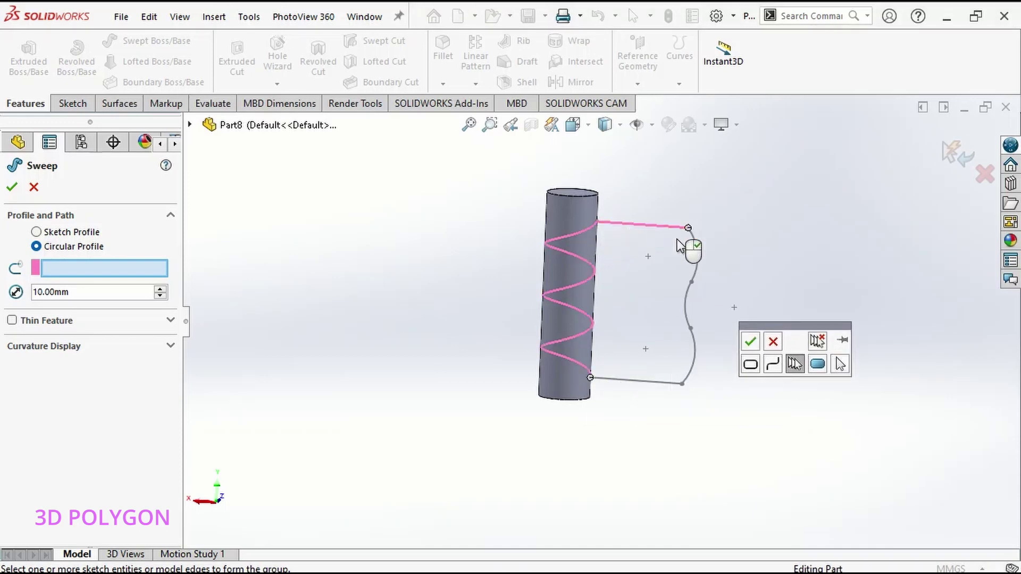
Add the three wavy arcs and the lower straight line to the path group and accept the closed group
click(698, 250)
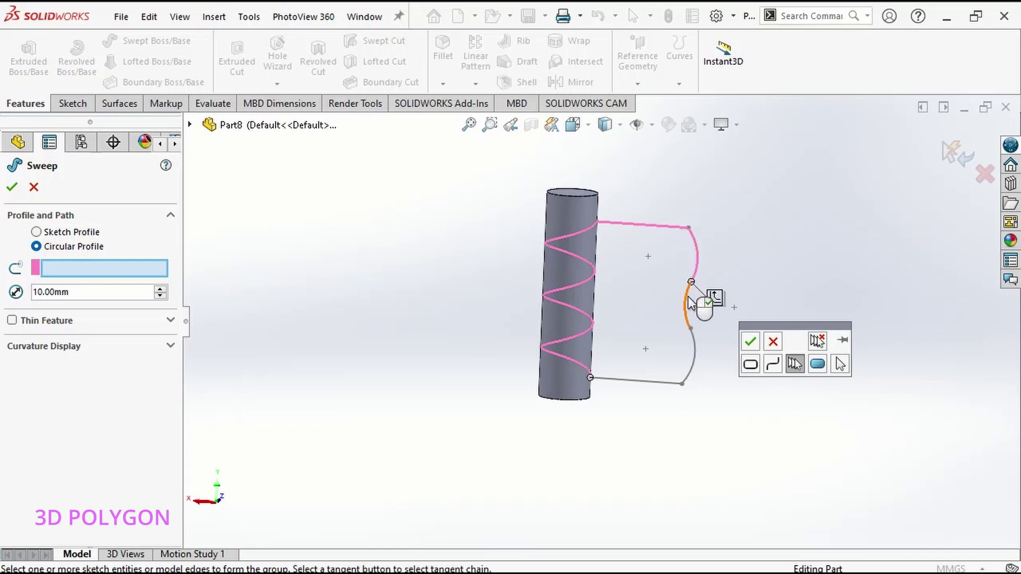
click(686, 305)
click(694, 352)
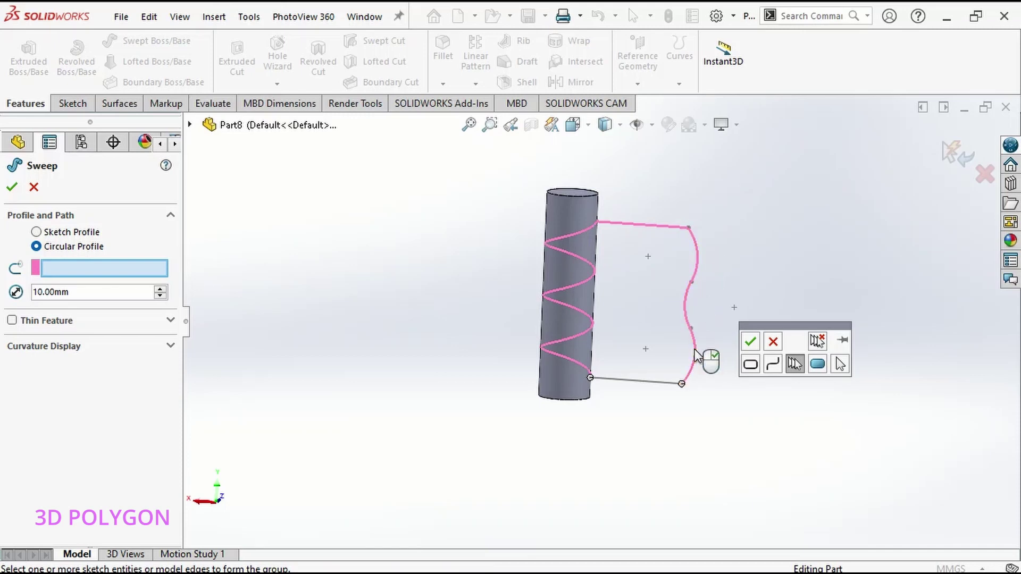
click(661, 383)
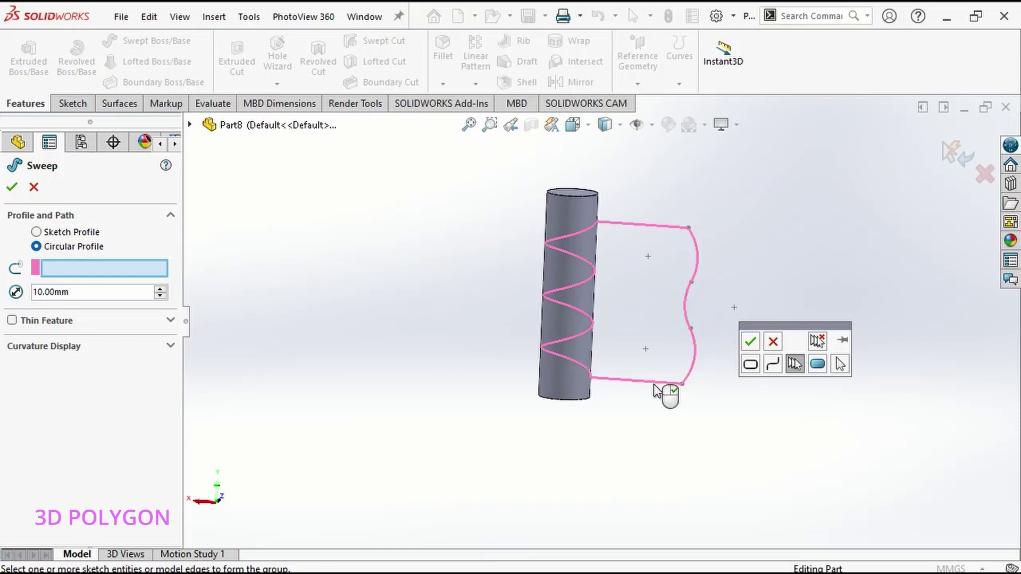
click(750, 342)
scroll(612, 309, down, 3)
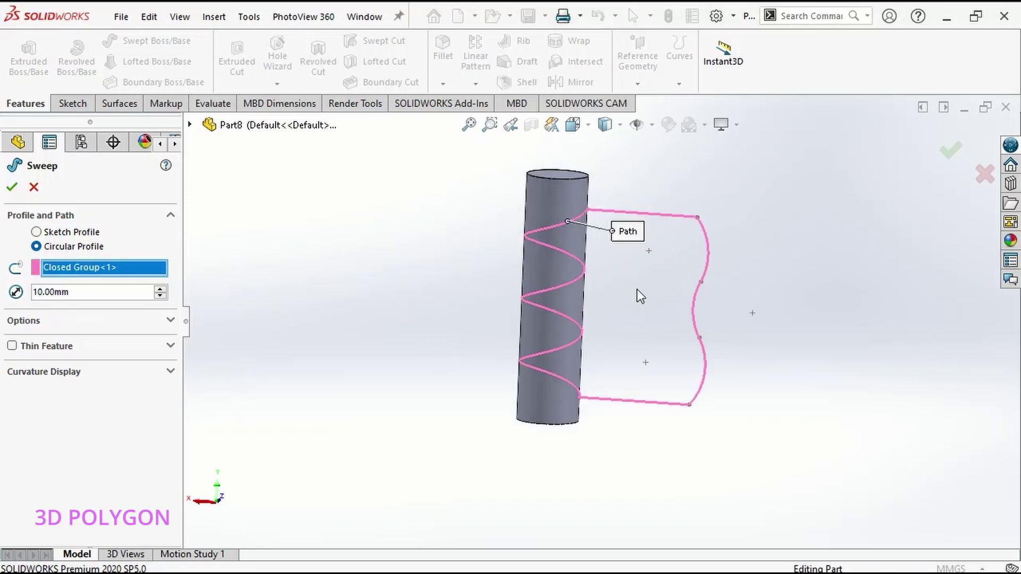
Try to sweep a 1 mm diameter circular profile along the closed group, and cancel the Sweep command
double_click(120, 294)
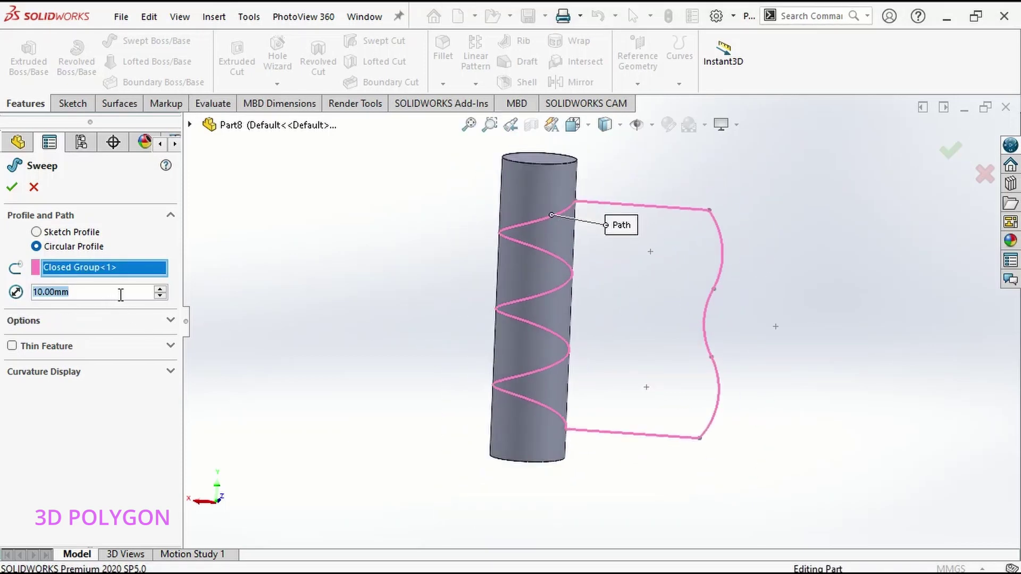
click(11, 187)
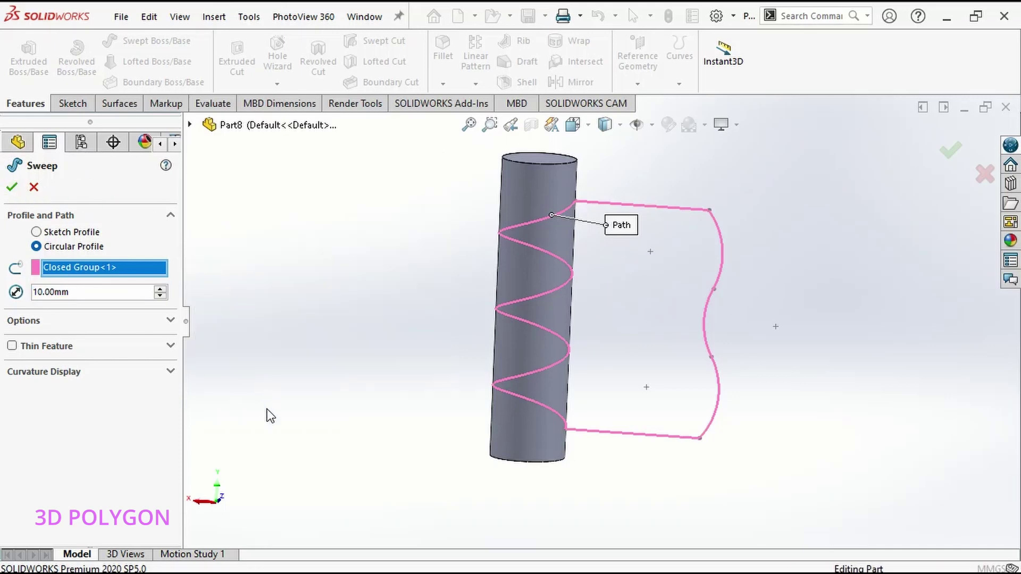
text(1)
click(275, 322)
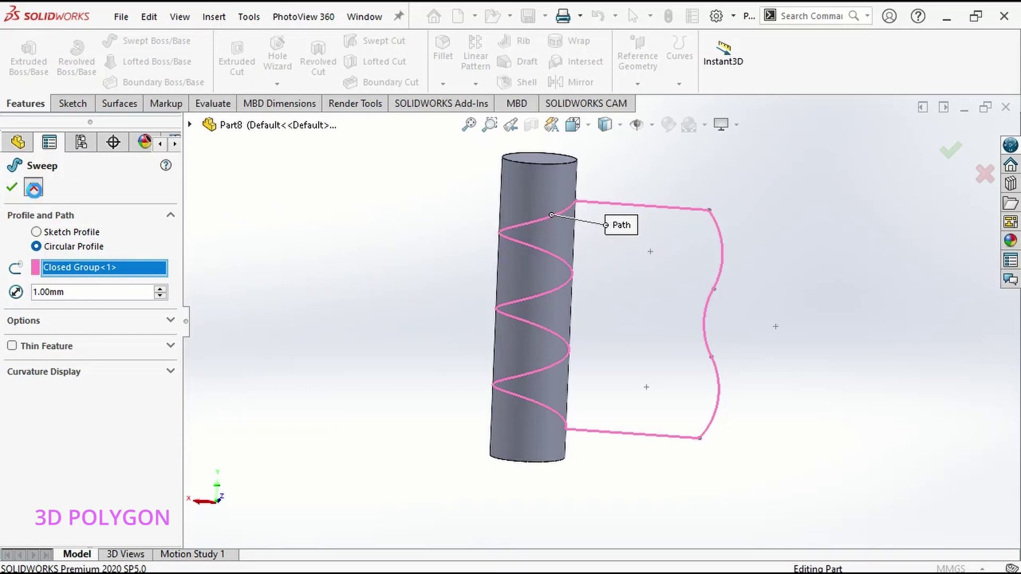
key(Escape)
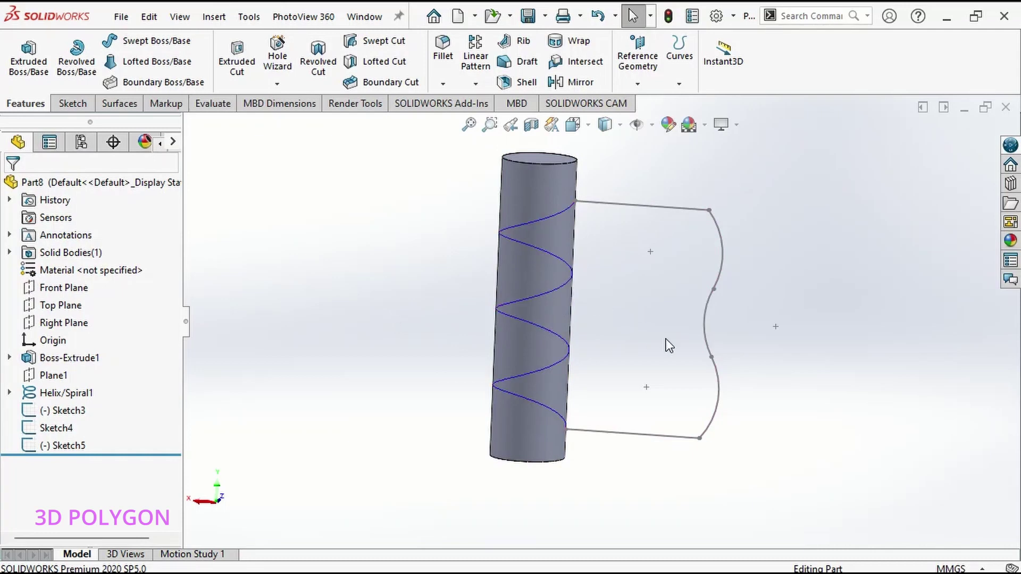
Create a composite curve joining the upper line, the wavy arc sketch, the lower line and the helix on the cylinder
click(678, 84)
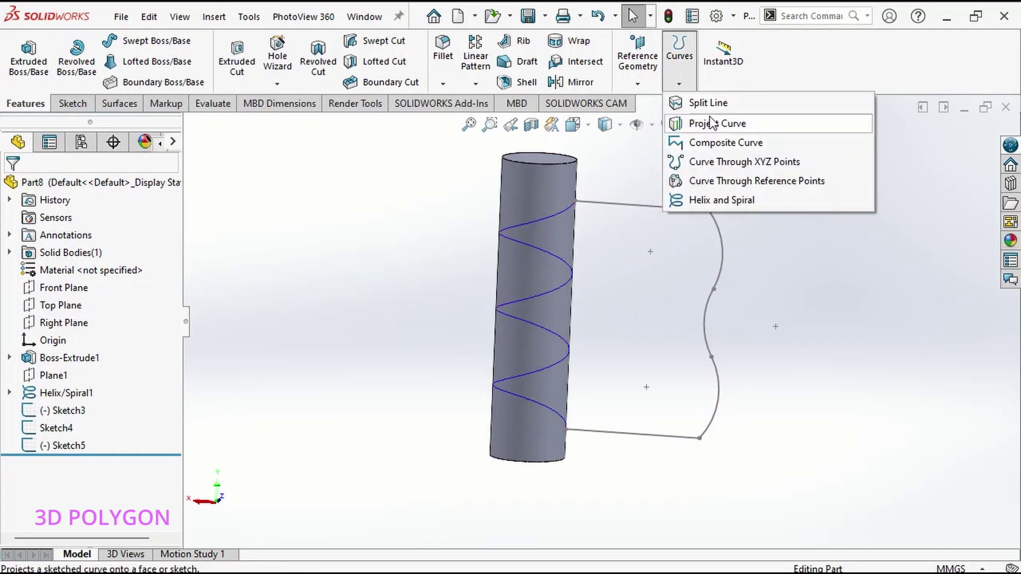
click(715, 153)
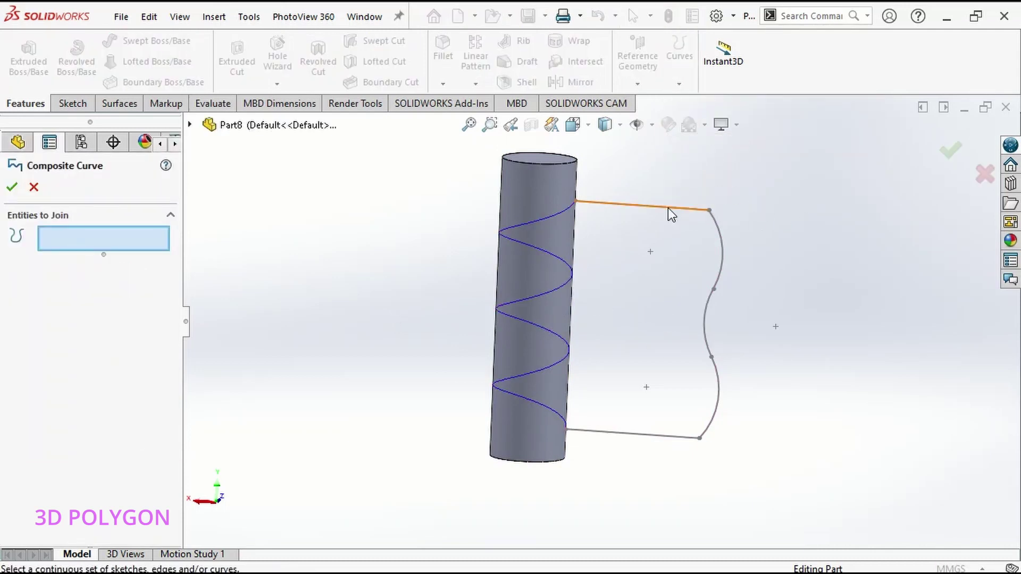
click(637, 209)
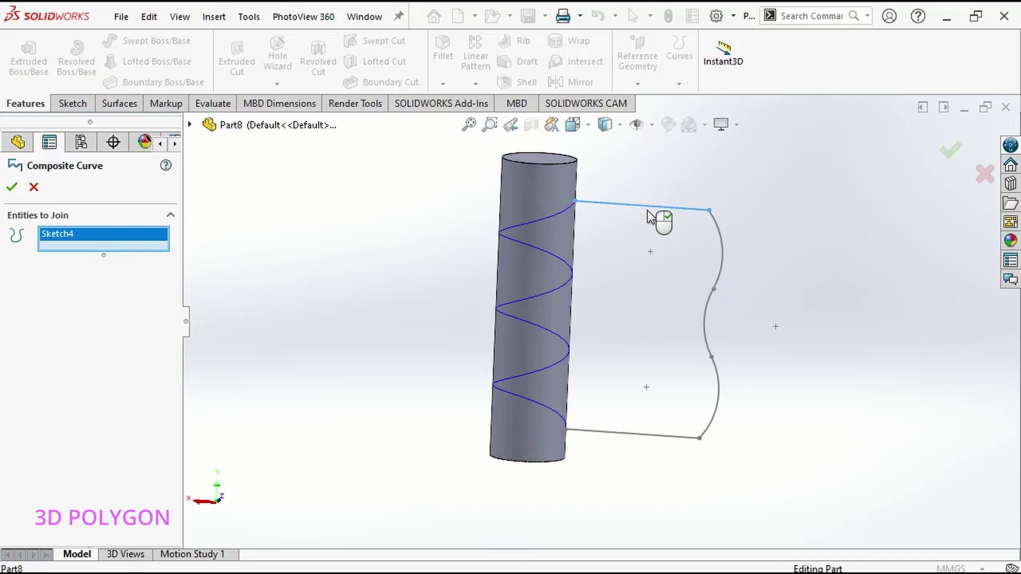
click(719, 238)
click(633, 439)
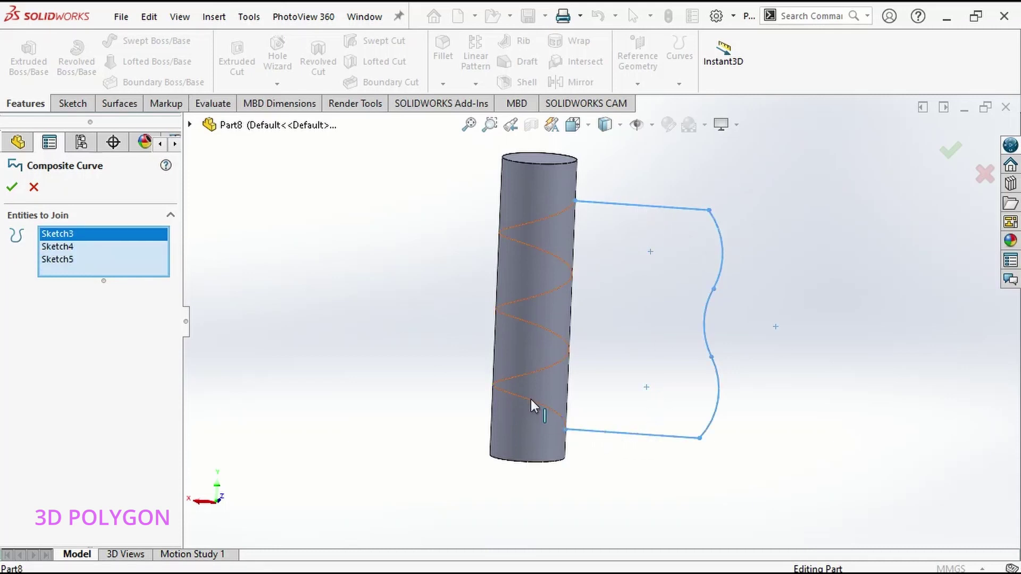
click(531, 406)
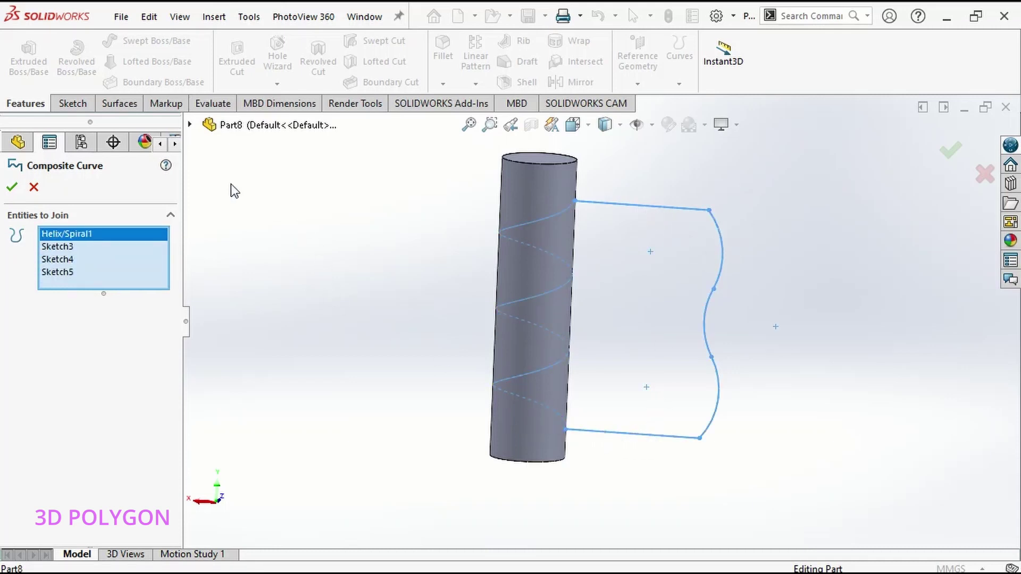
click(12, 186)
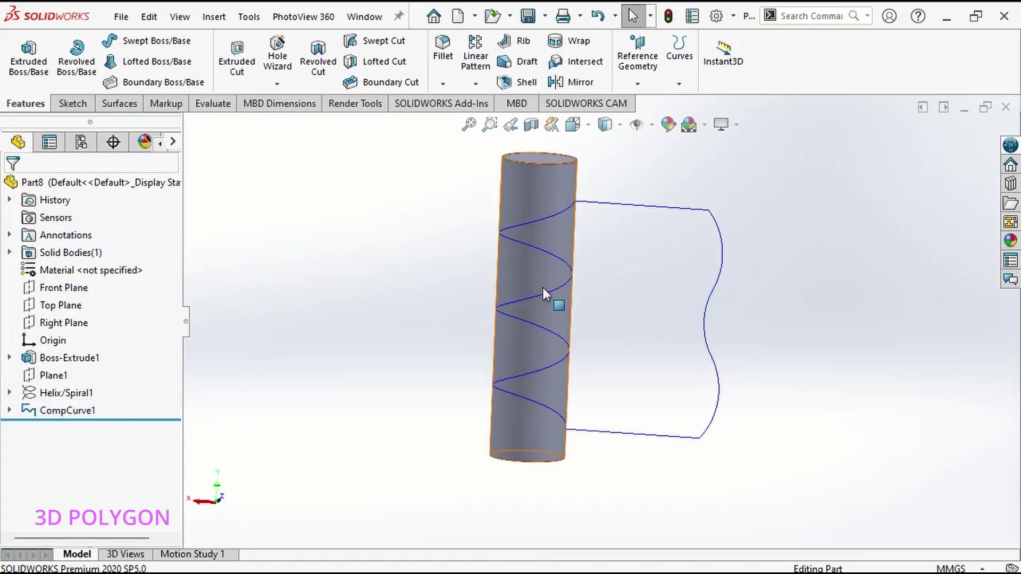
Sweep a circular profile along the composite curve that combines the helix and the sketches
click(607, 201)
middle_drag(686, 308, 651, 327)
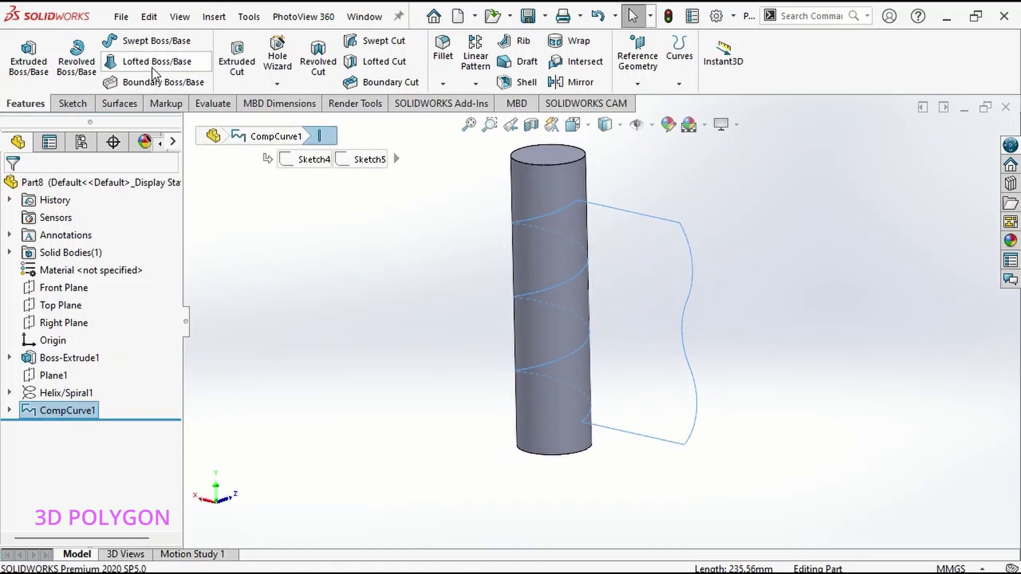
click(159, 41)
click(47, 249)
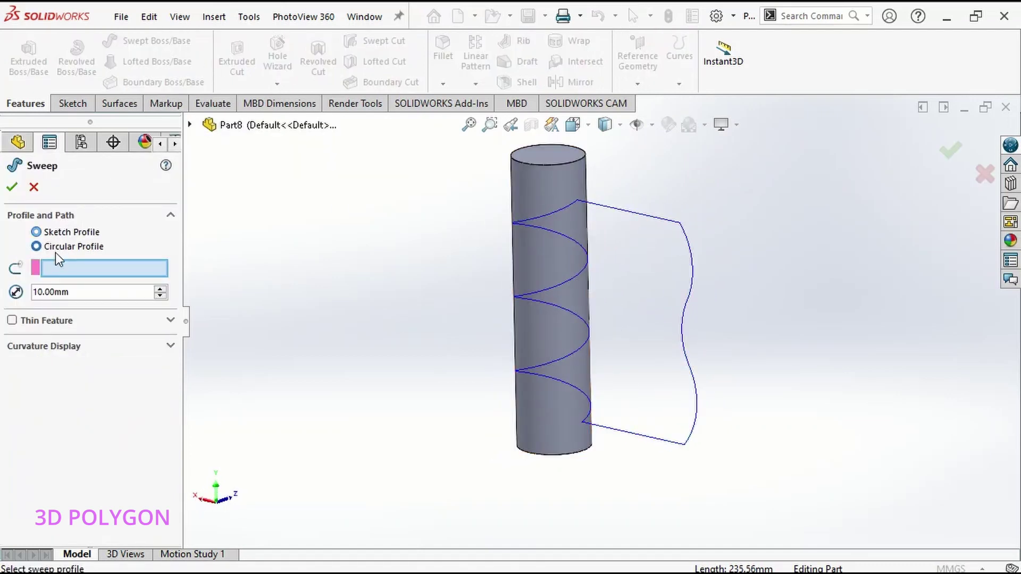
click(661, 218)
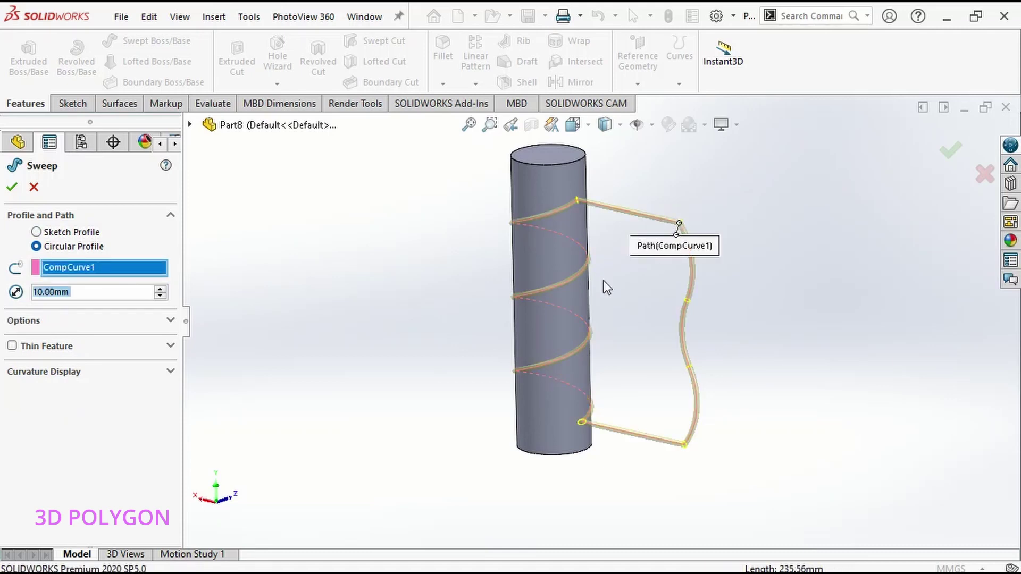
middle_drag(604, 285, 656, 303)
scroll(599, 459, down, 2)
scroll(610, 415, down, 3)
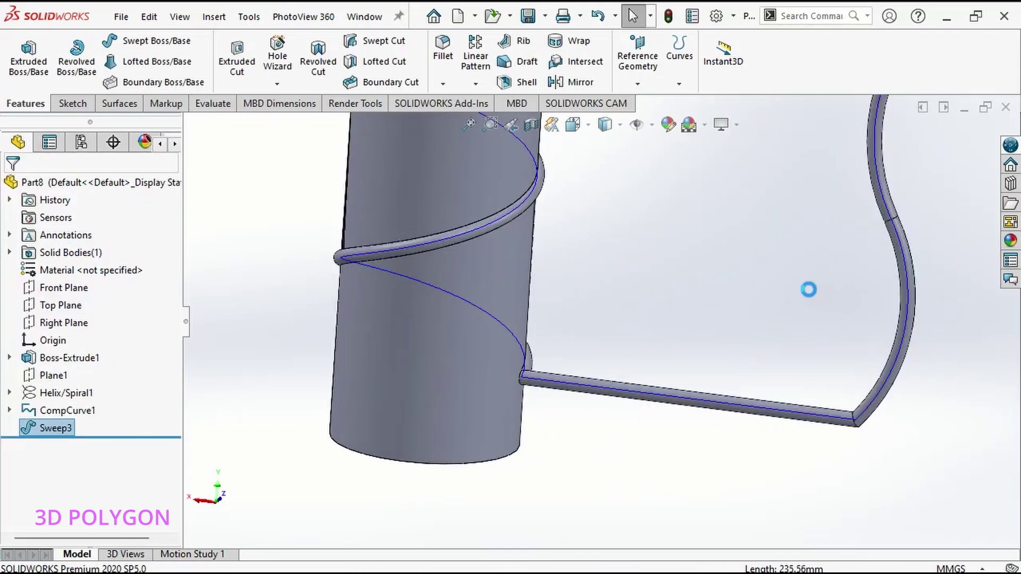
mouse_move(806, 287)
middle_down()
mouse_move(795, 296)
mouse_move(755, 277)
mouse_move(804, 284)
middle_up()
scroll(782, 255, up, 4)
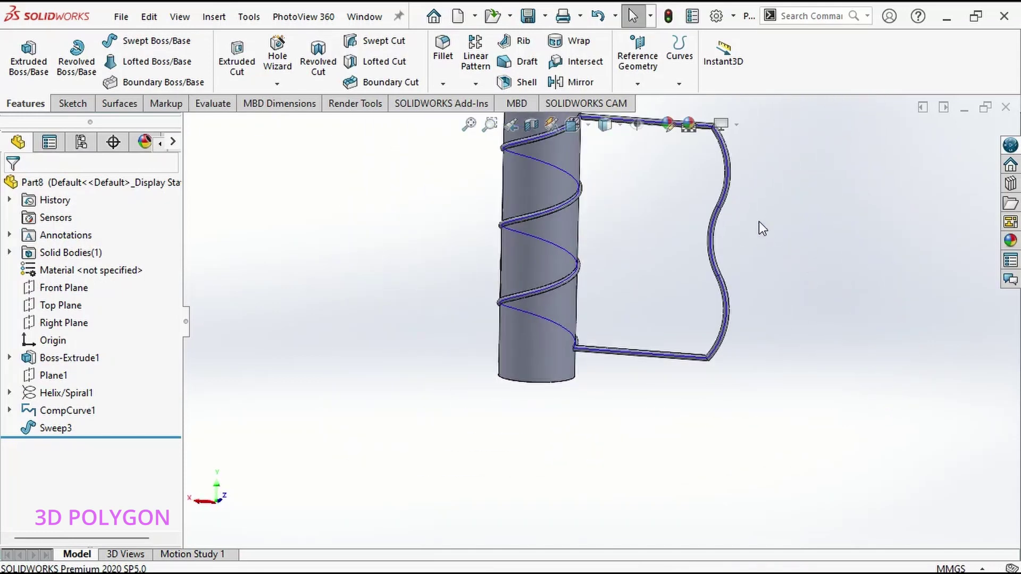
middle_drag(763, 226, 640, 326)
scroll(640, 346, up, 3)
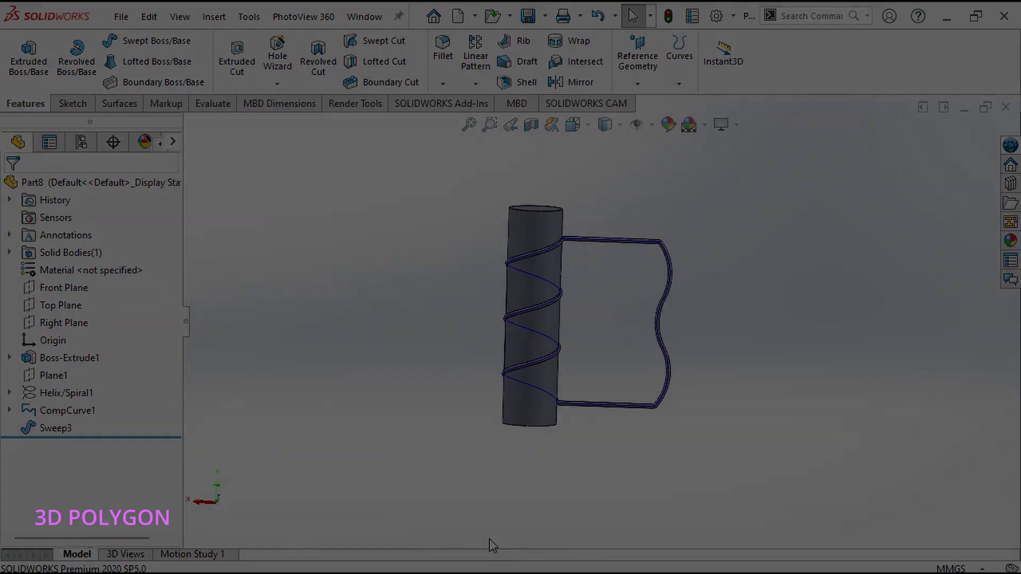